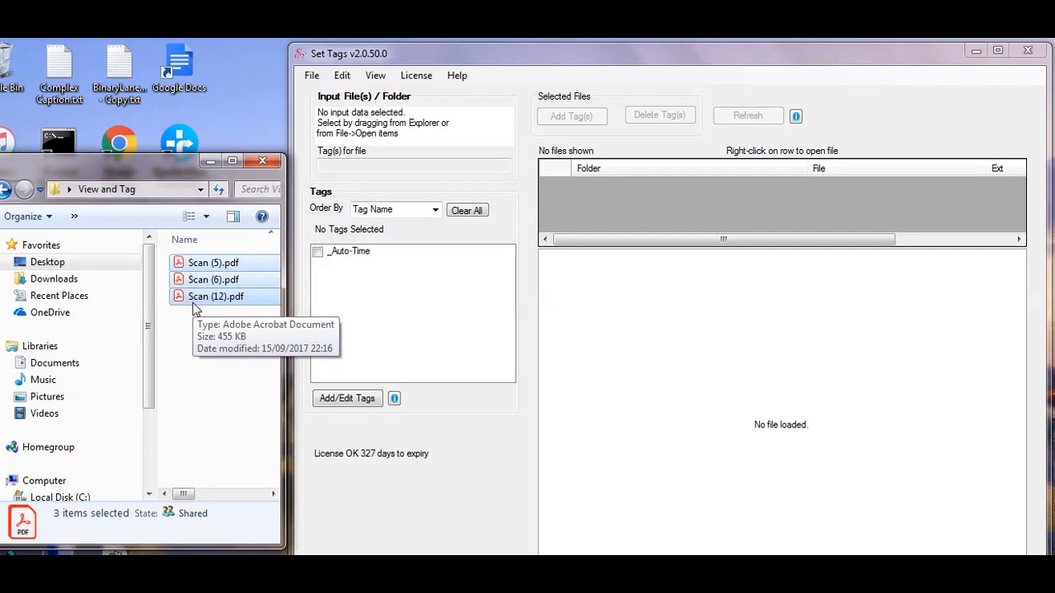
Load the three scan PDFs from the View and Tag folder and create a new tag named Tax
drag(195, 309, 351, 134)
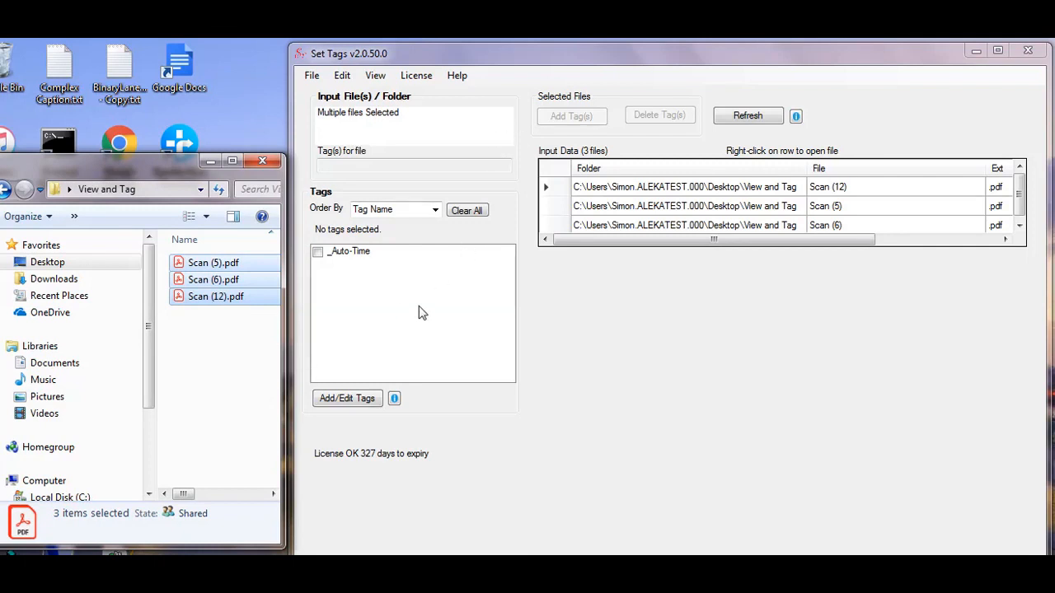
click(342, 403)
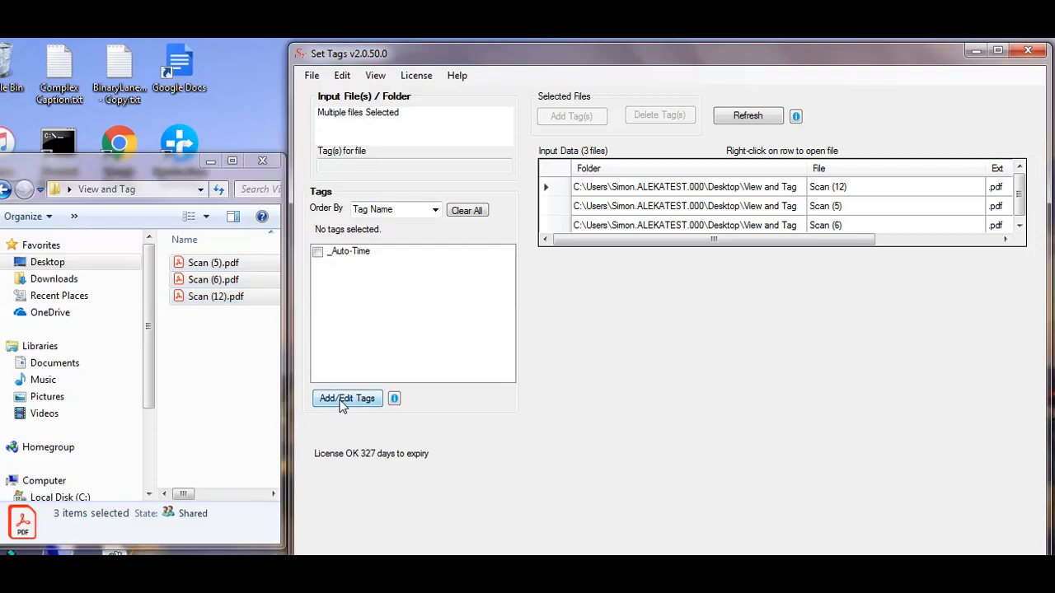
click(154, 510)
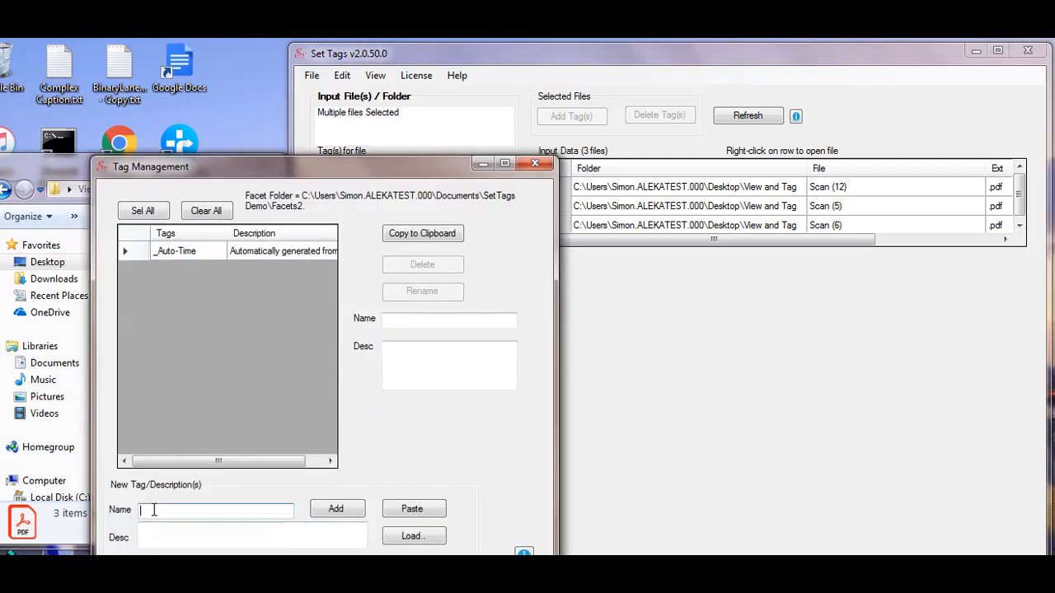
text(Tax)
click(340, 511)
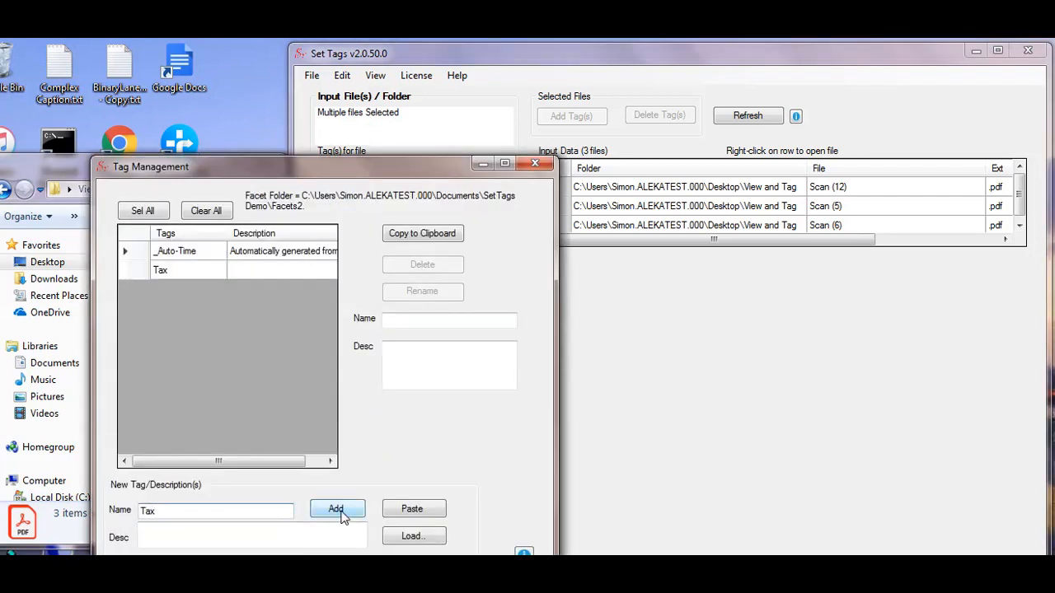
click(533, 164)
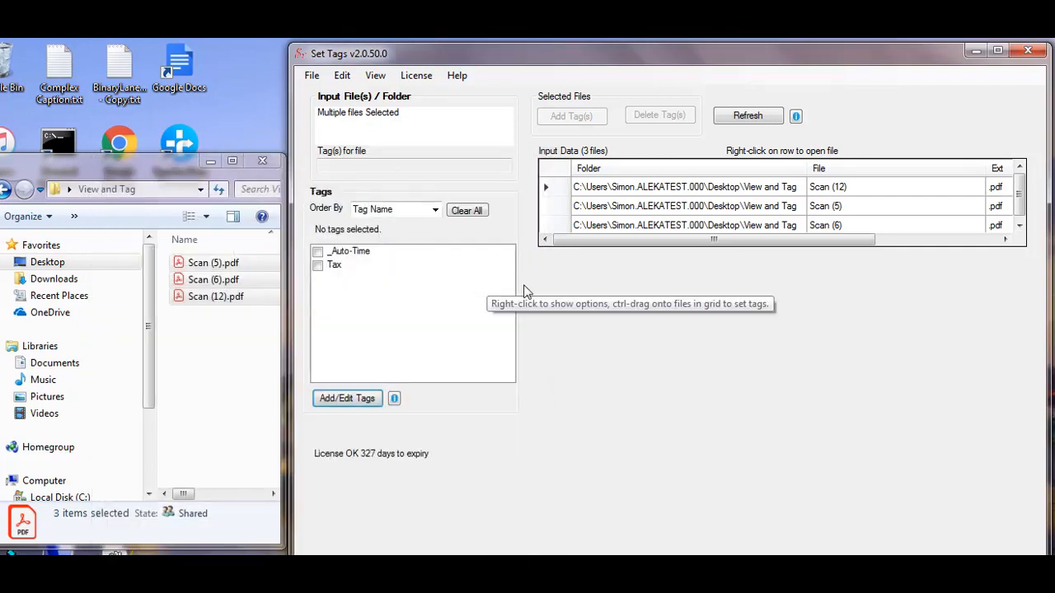
Enlarge the file grid to fit all three rows and add the Tax tag to all input files
drag(561, 247, 564, 257)
click(319, 266)
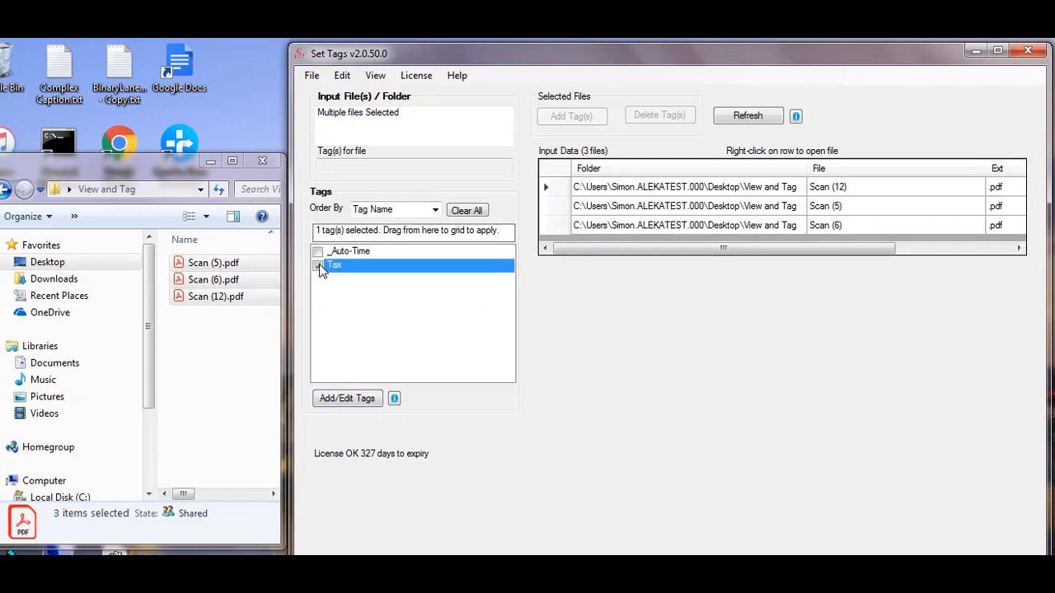
right_click(380, 272)
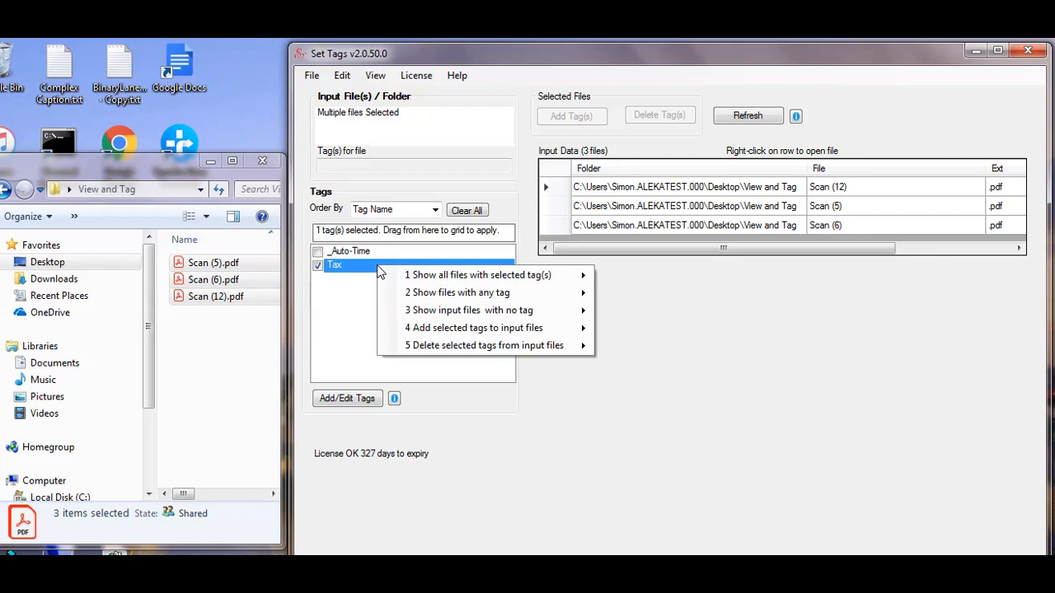
mouse_move(467, 333)
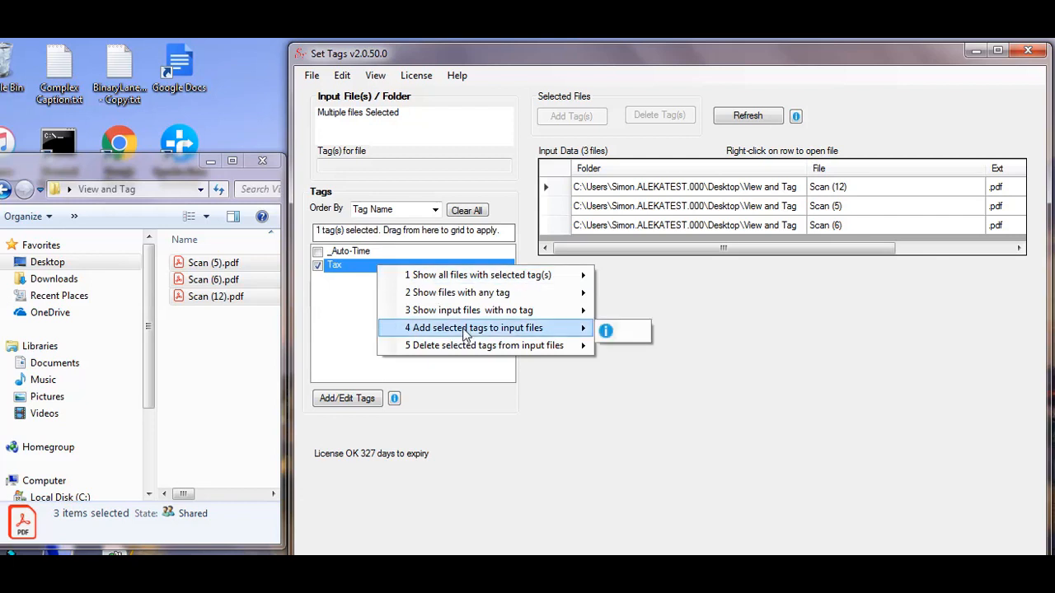
click(466, 329)
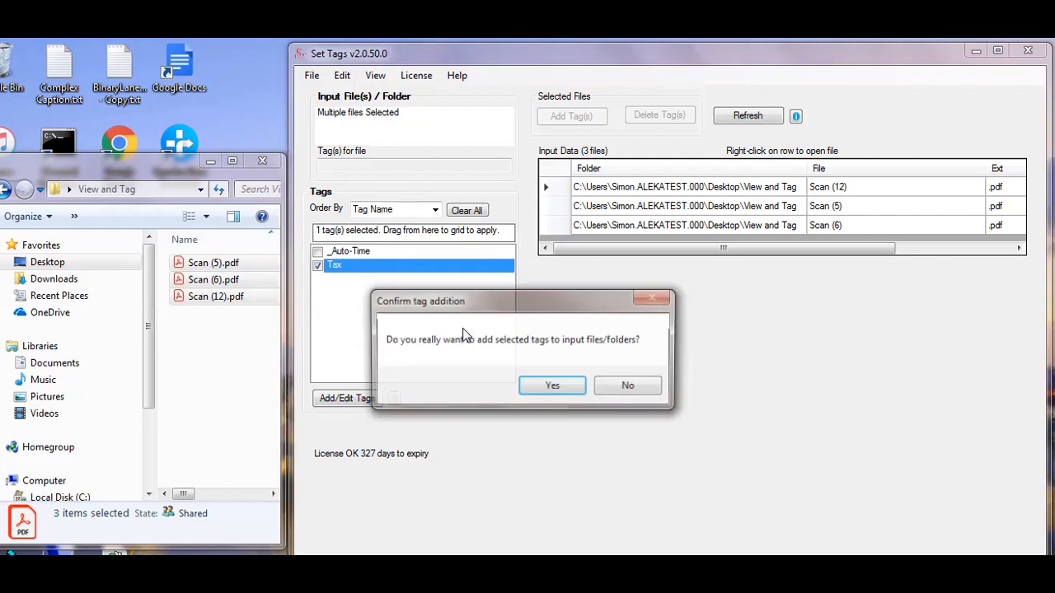
click(552, 384)
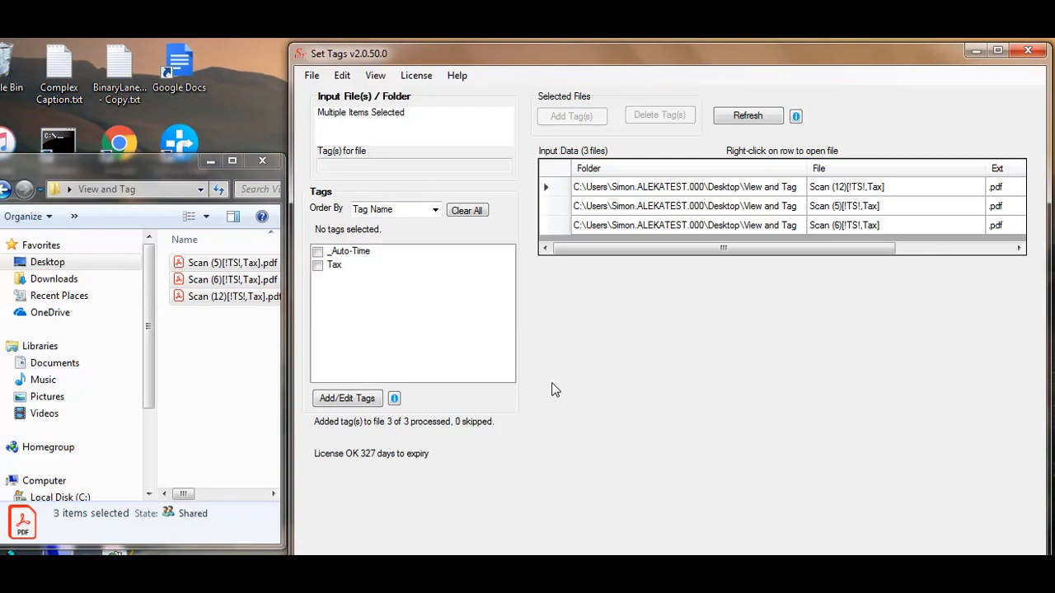
Preview Scan (12) and create two new tags named 2014-15 and Questionnaire
click(608, 192)
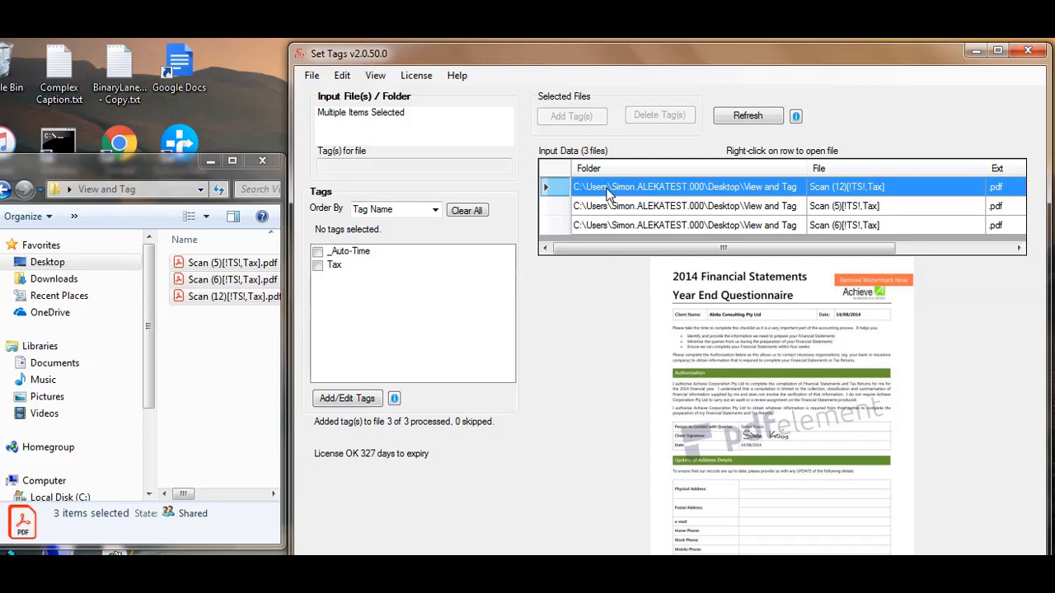
click(346, 398)
click(174, 532)
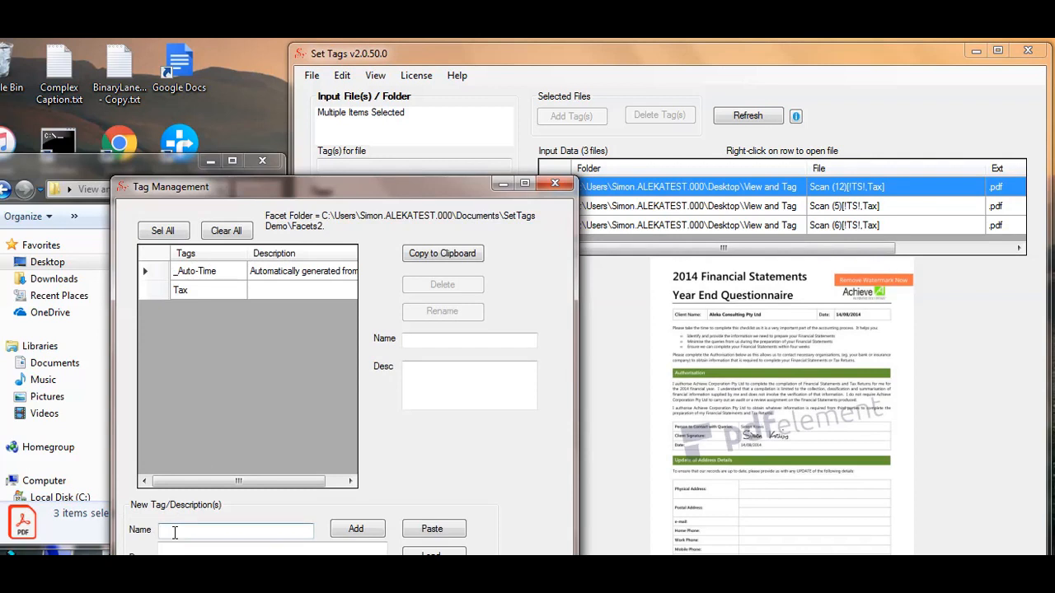
text(2014-15)
click(347, 530)
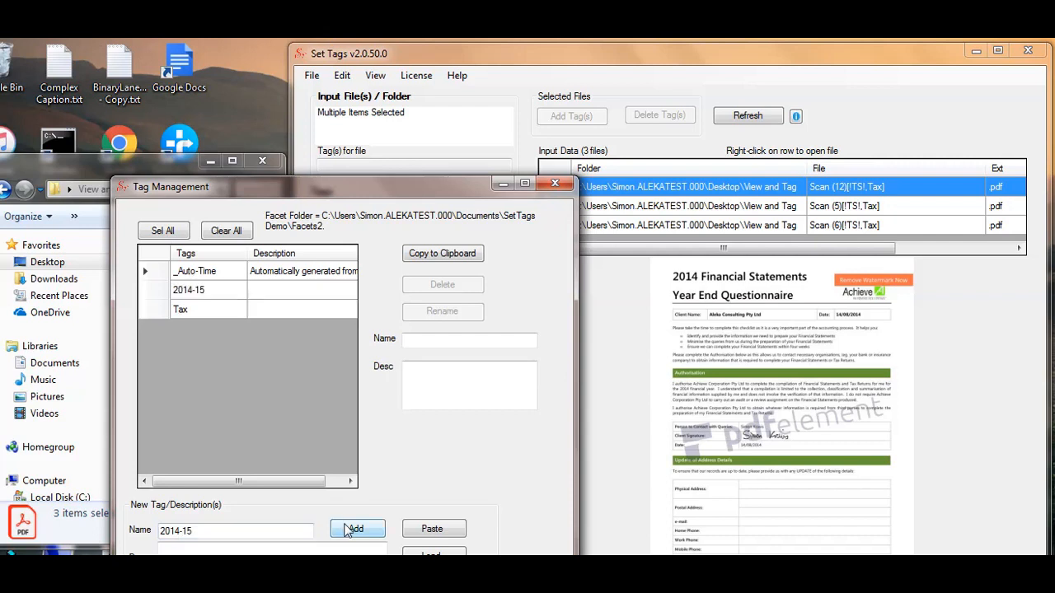
drag(205, 530, 145, 529)
text(Questionnaire)
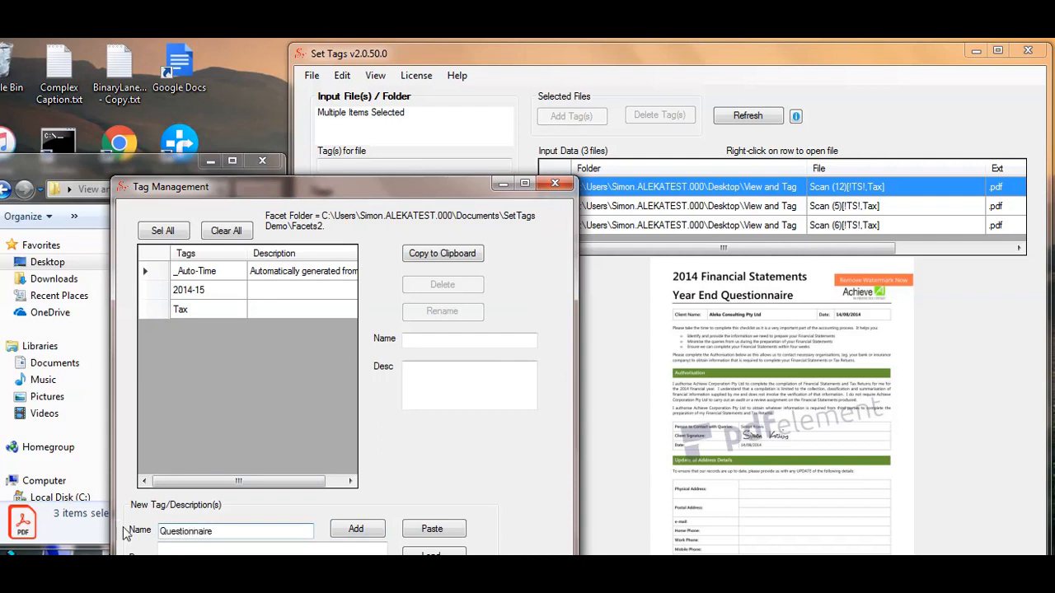
click(354, 529)
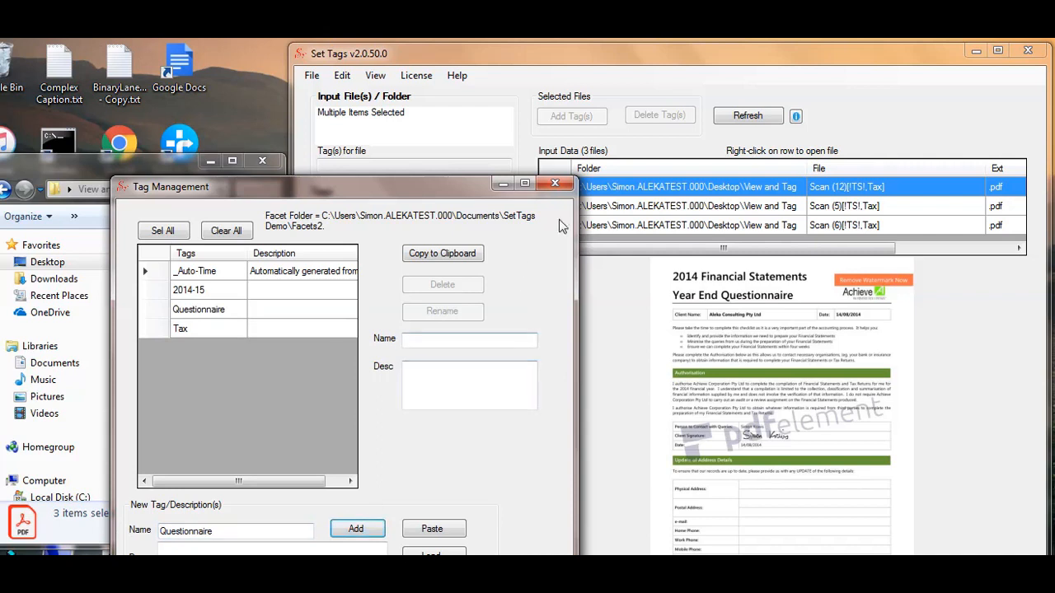
click(555, 183)
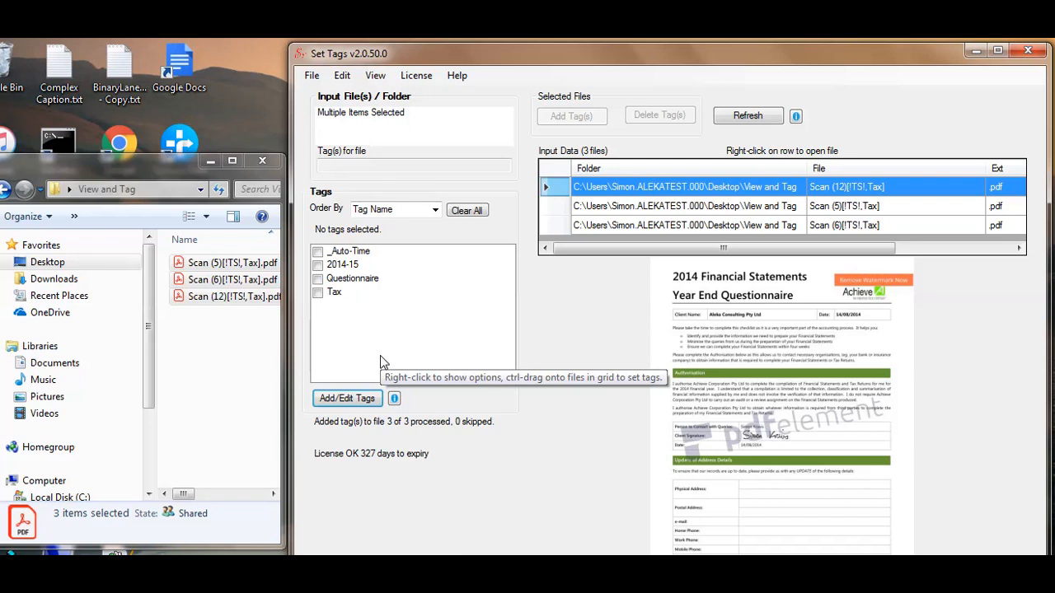
Apply the Questionnaire and Tax tags to Scan (12), appending them to its existing tag string
click(318, 279)
click(318, 292)
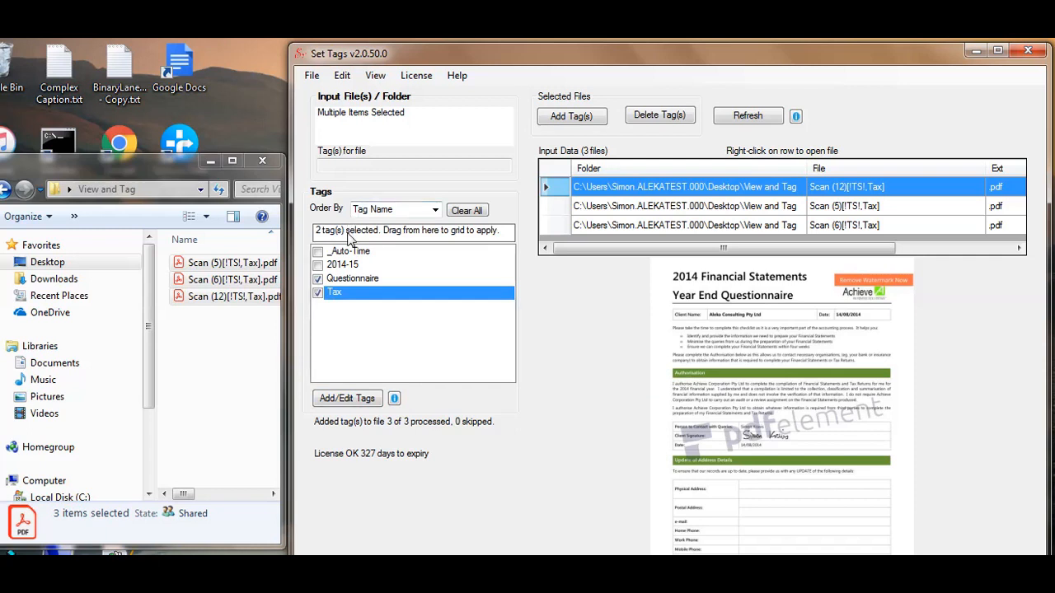
drag(350, 237, 608, 192)
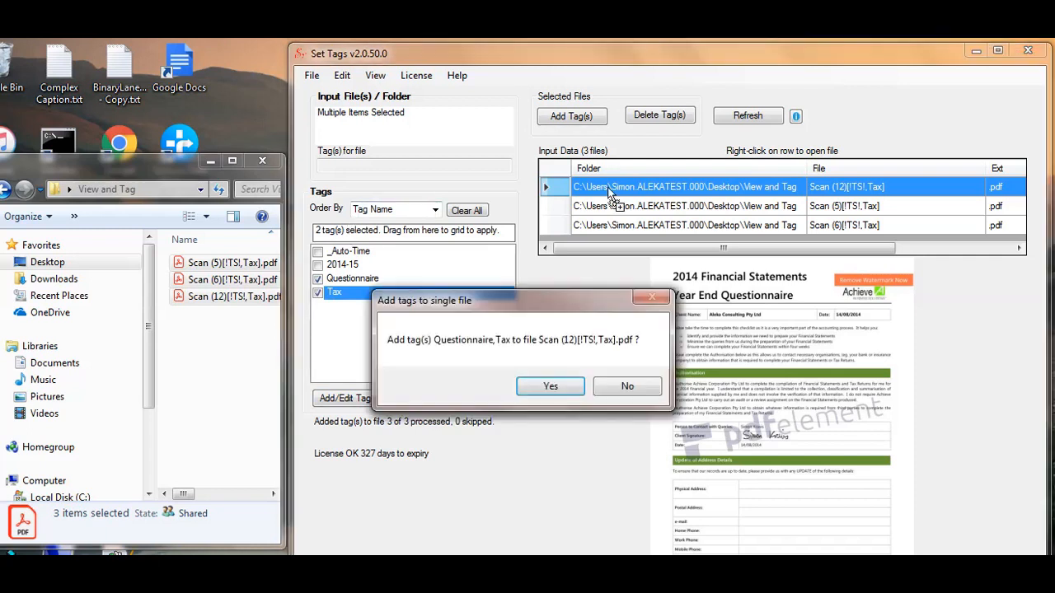
click(553, 386)
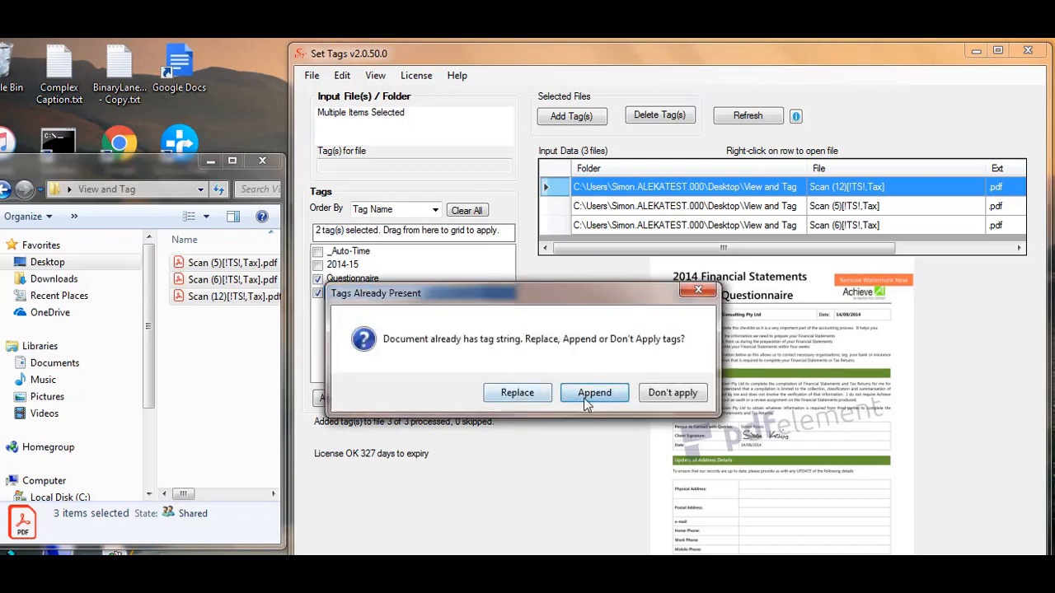
click(584, 398)
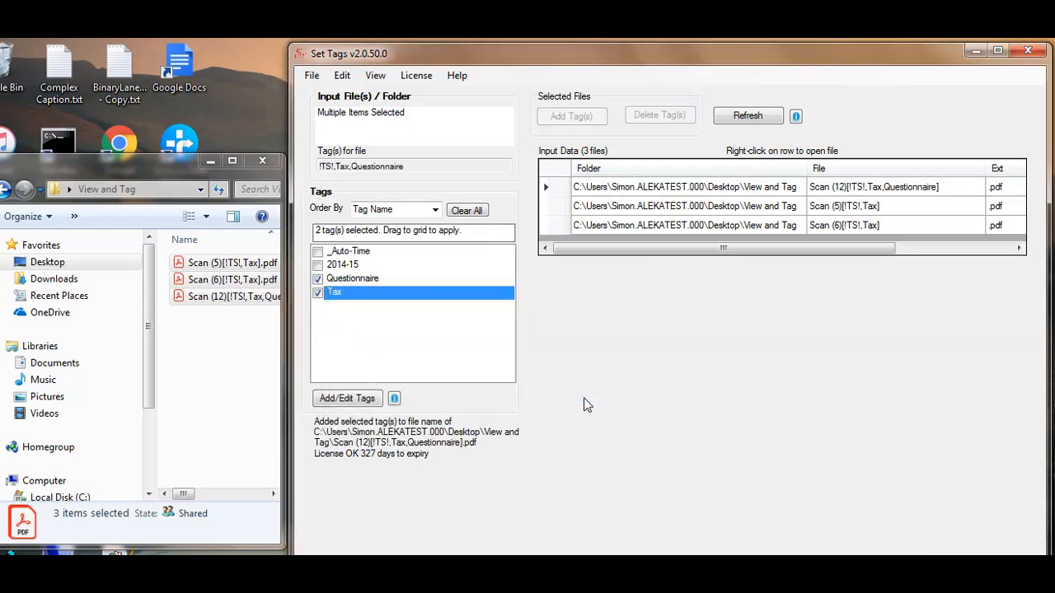
Preview Scan (5) and create a new tag named Return
click(553, 207)
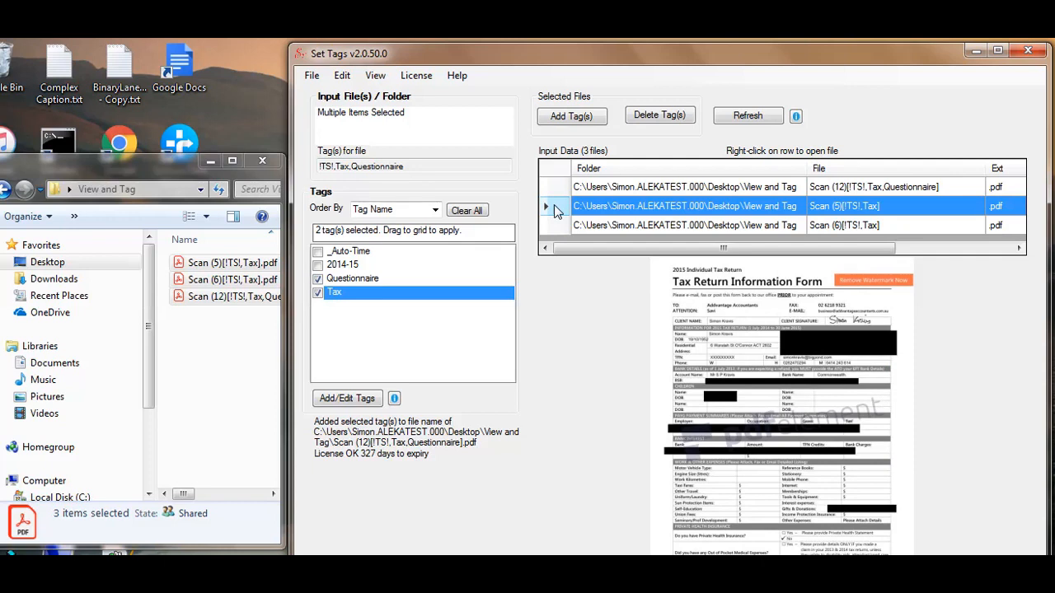
click(350, 401)
click(52, 407)
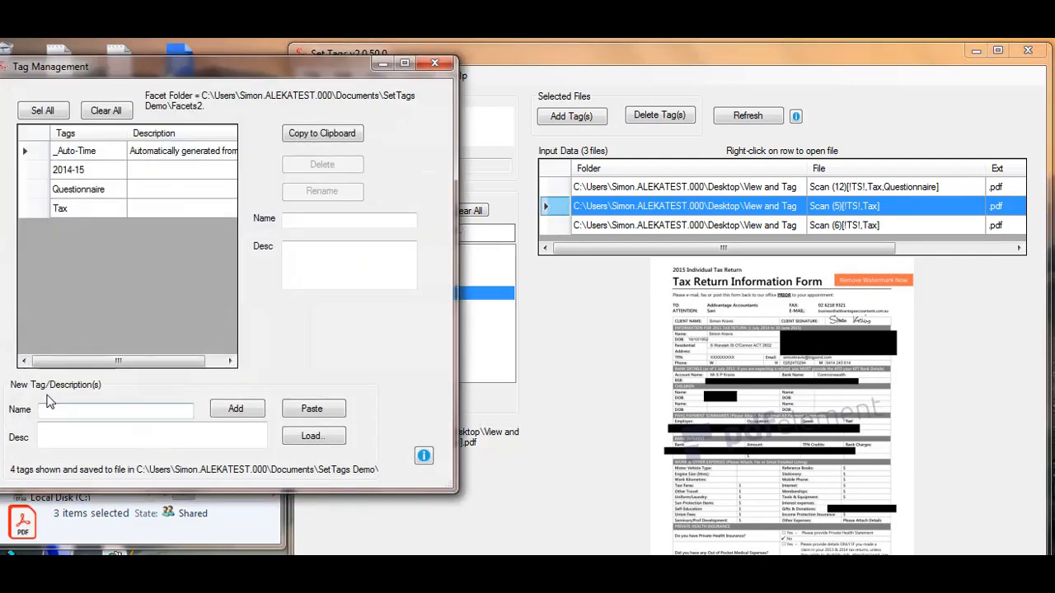
text(Return)
click(235, 412)
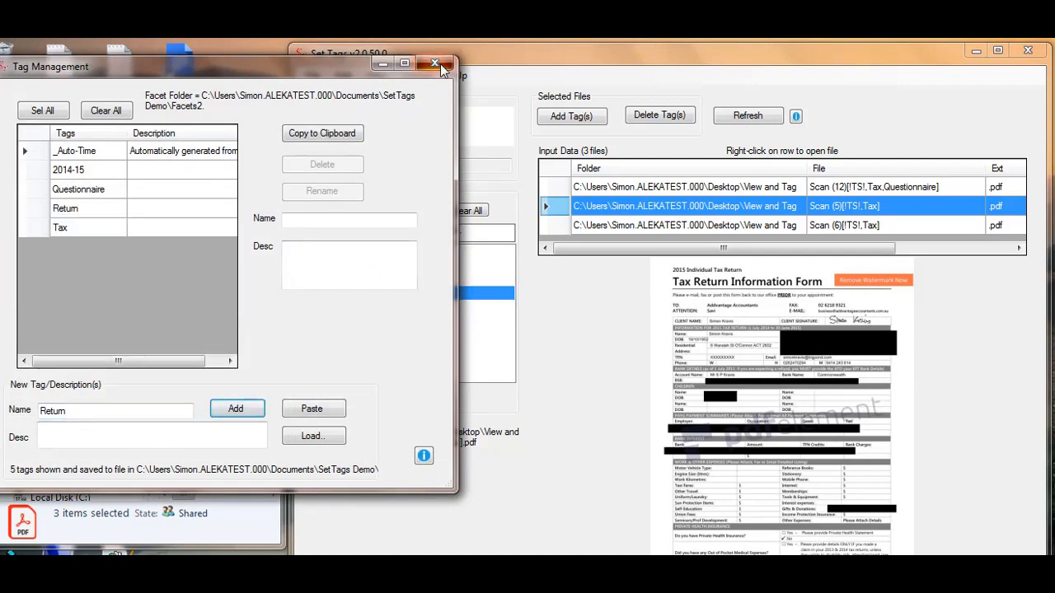
click(440, 64)
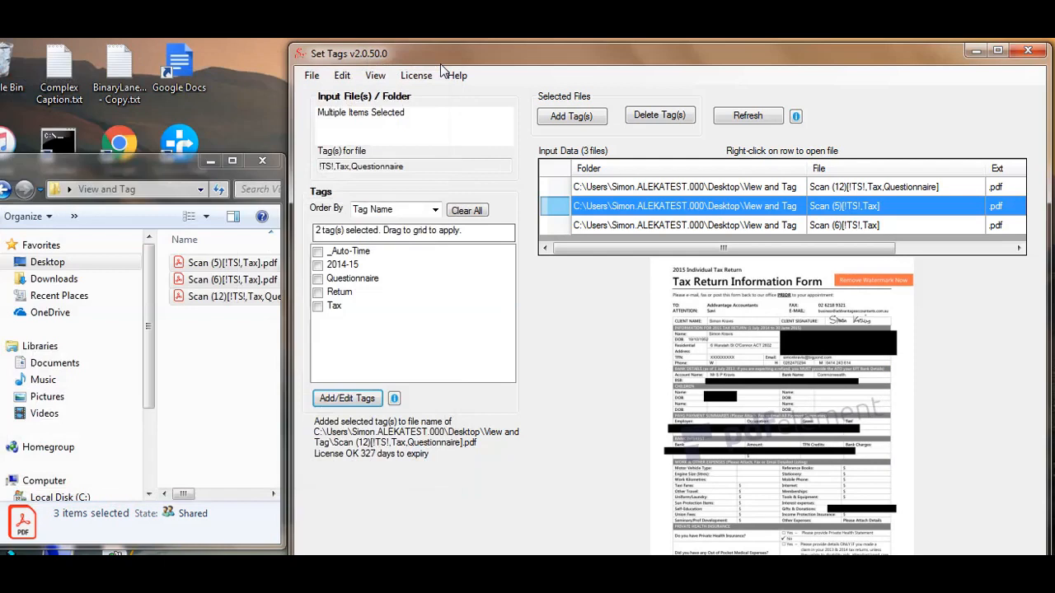
Apply only the Return tag to Scan (5), appending it to the file's existing tags
click(317, 295)
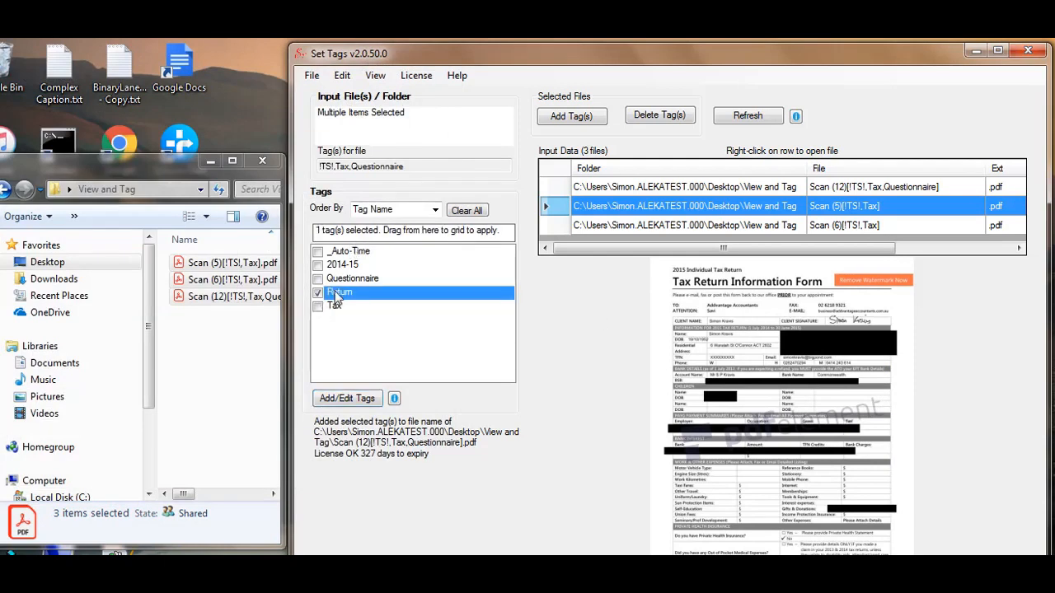
drag(337, 299, 595, 205)
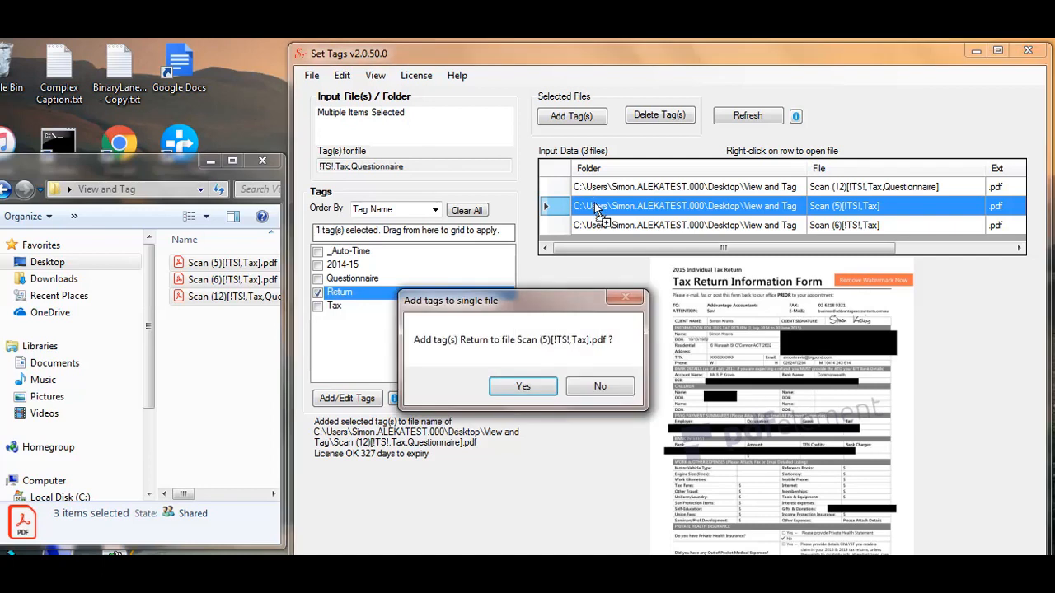
click(523, 387)
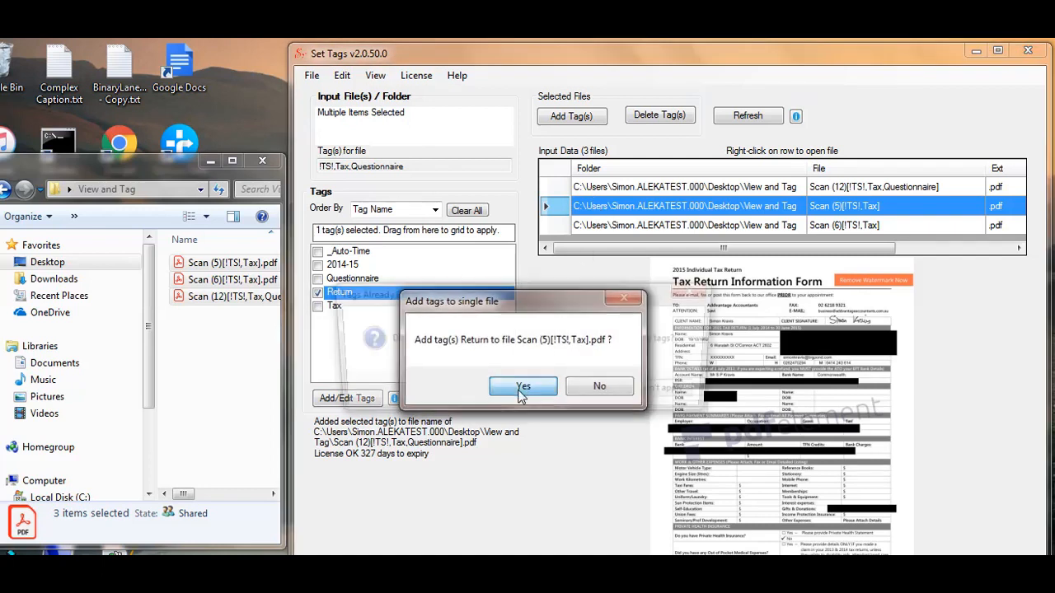
click(594, 395)
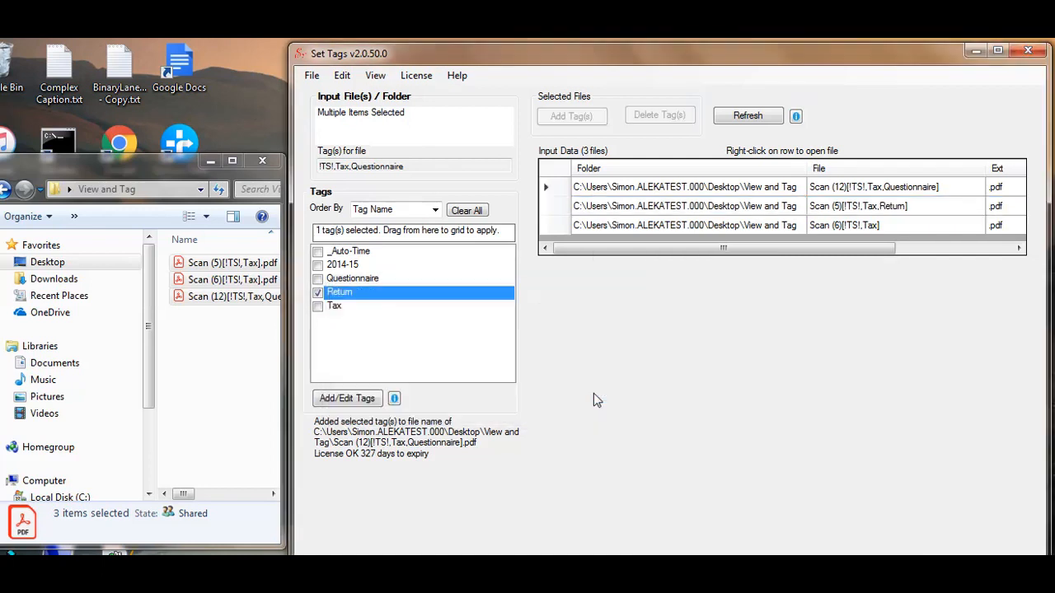
Preview Scan (6) and create a new tag named Info with the description "Information Form"
click(559, 230)
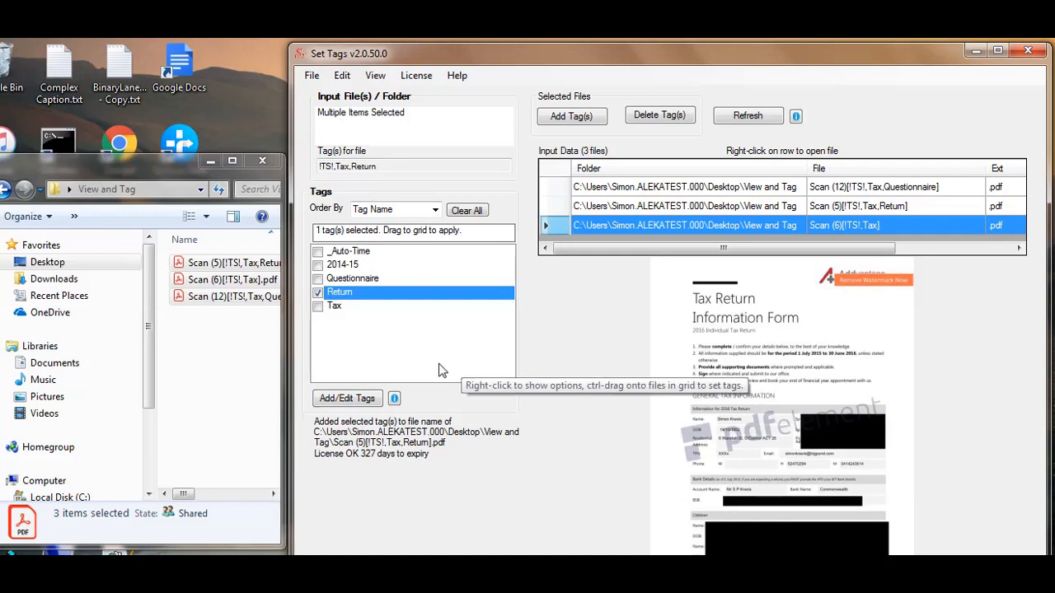
click(347, 398)
click(101, 468)
text(Information Form)
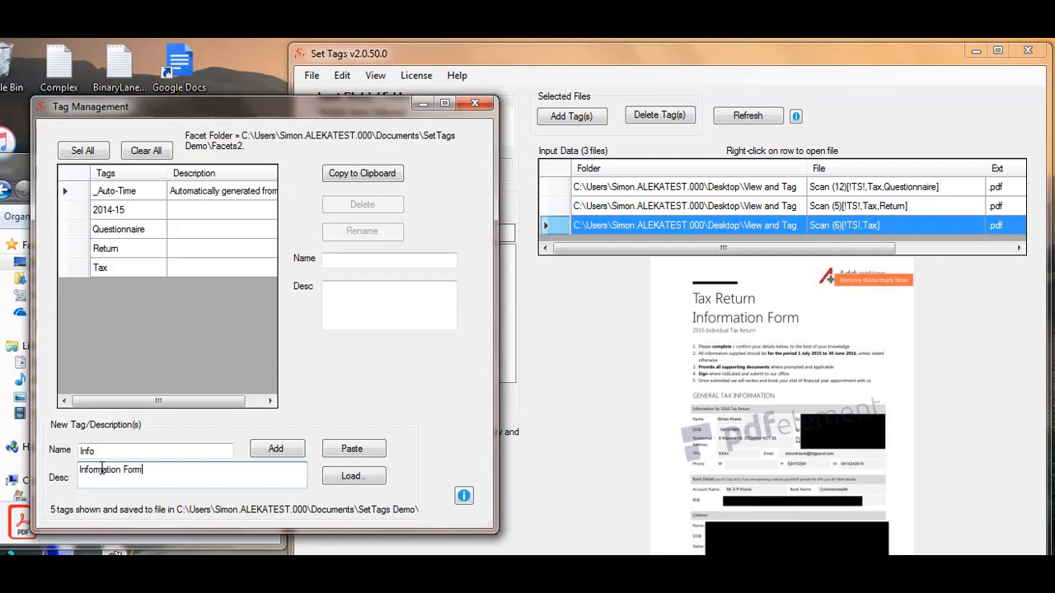
click(269, 450)
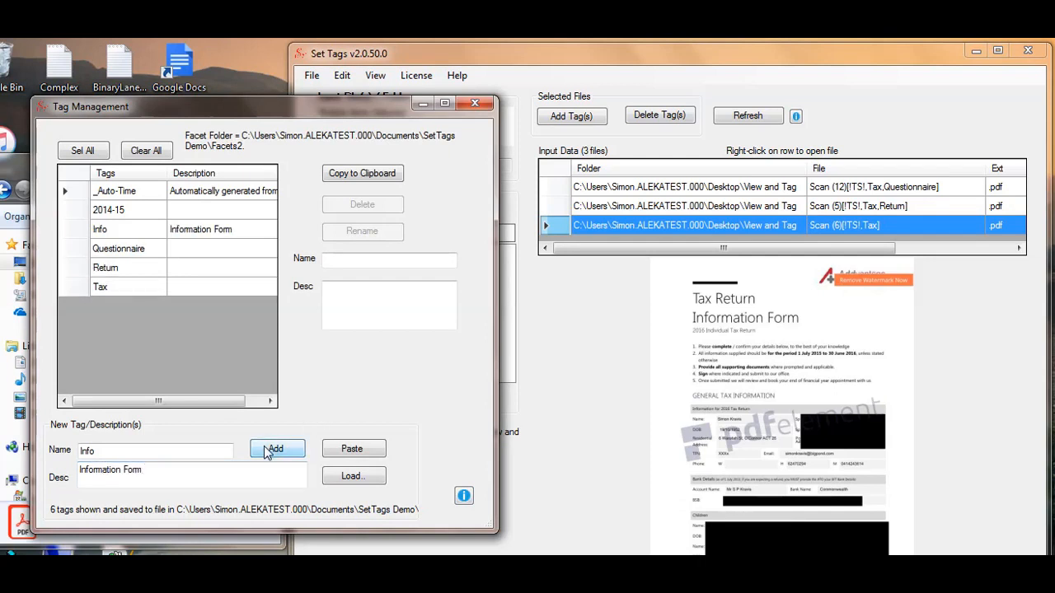
click(478, 103)
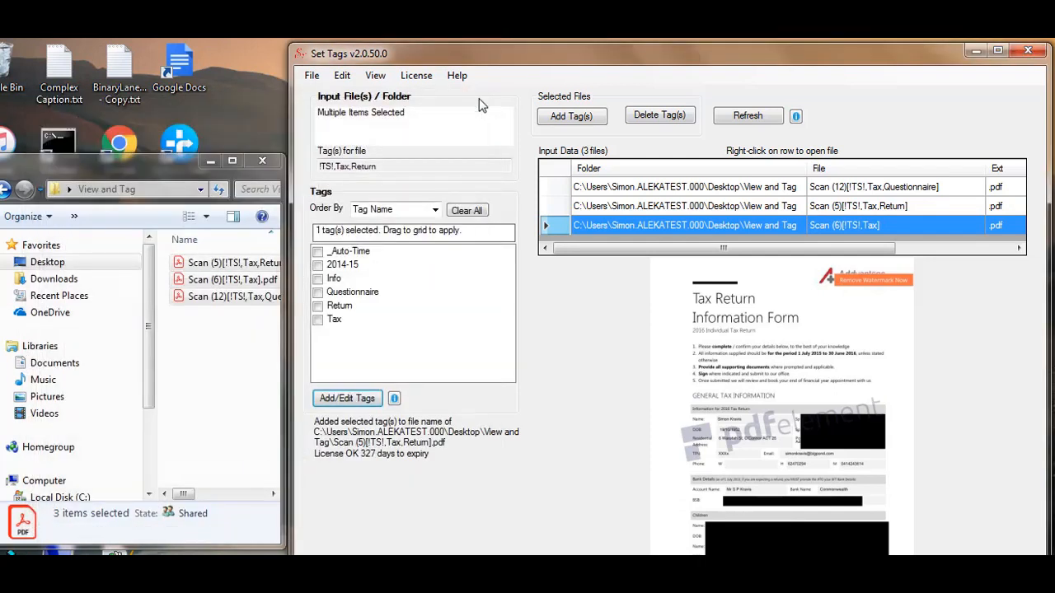
Apply the Info tag to Scan (6), appending it to the file's existing tags, and clear the tag selection
mouse_move(320, 281)
click(318, 285)
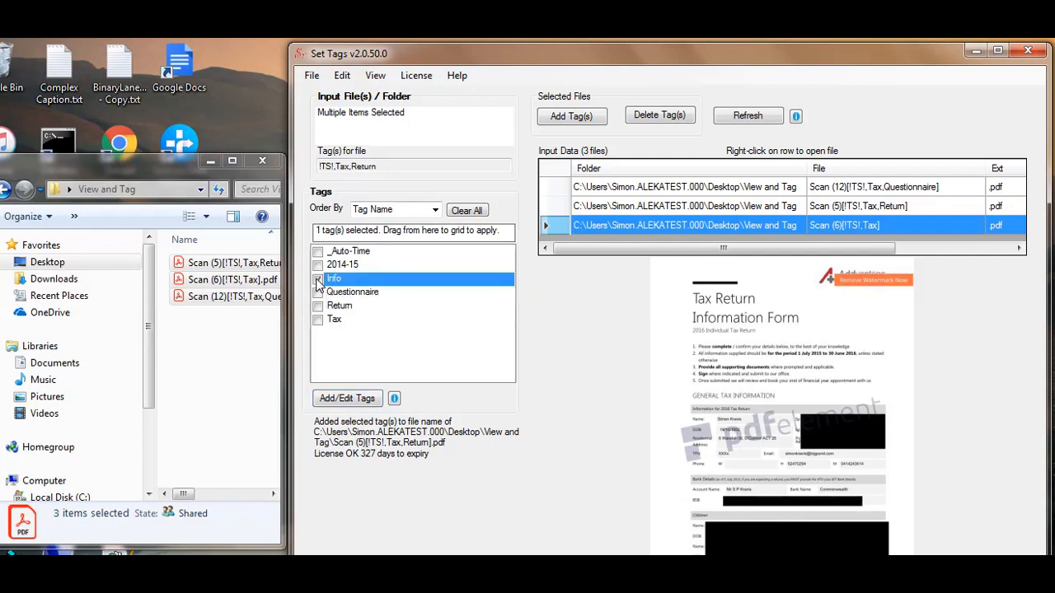
click(318, 281)
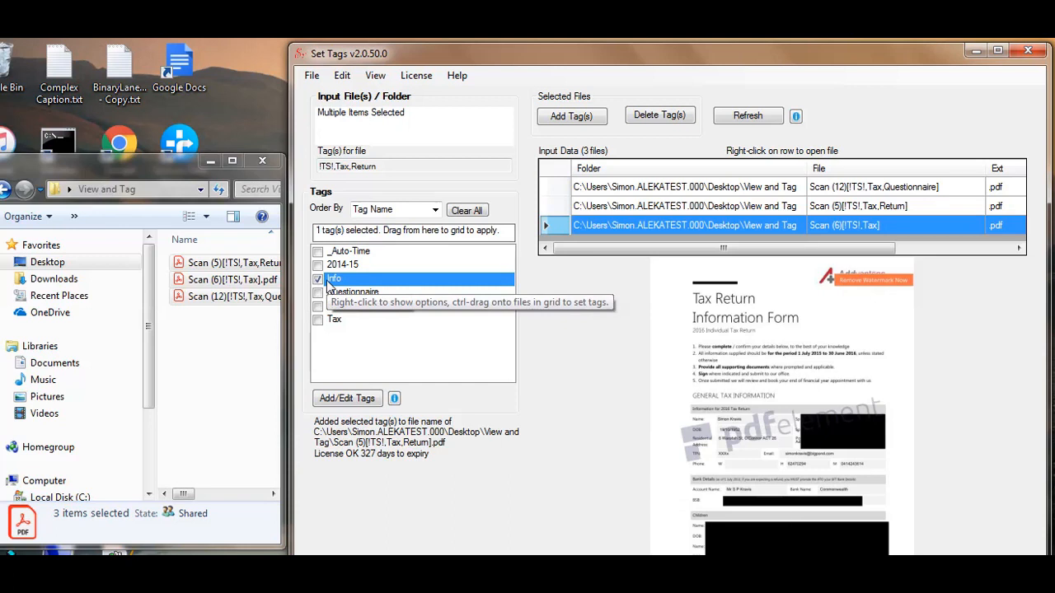
drag(329, 285, 599, 229)
click(513, 384)
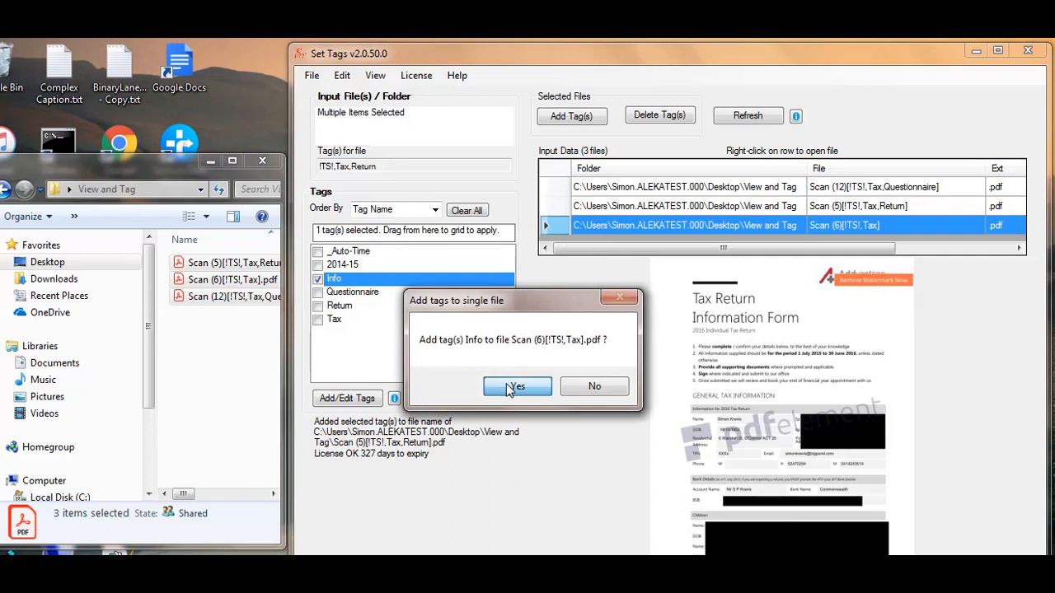
click(593, 392)
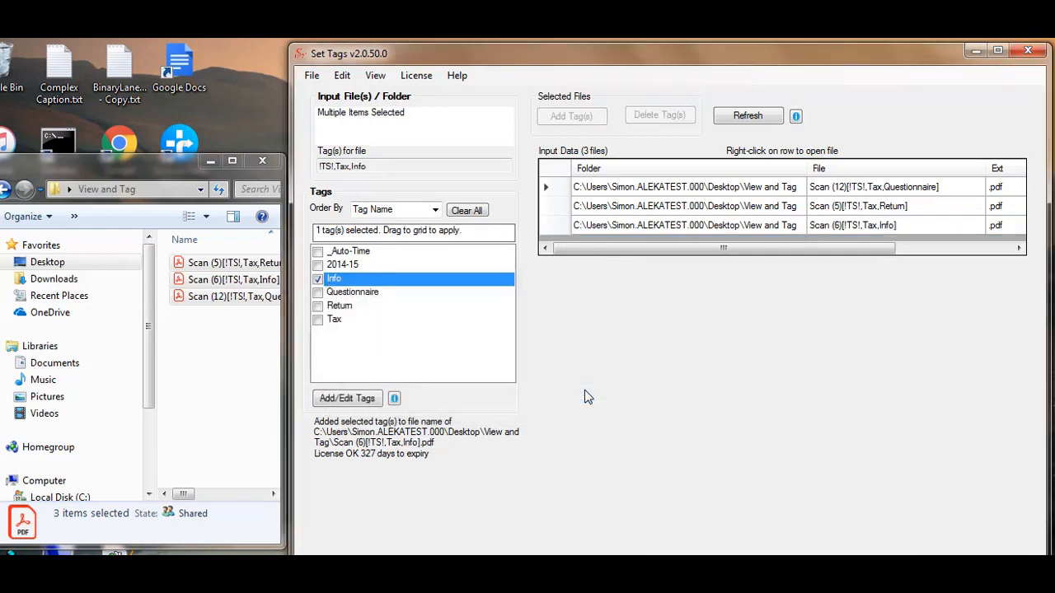
drag(333, 279, 599, 226)
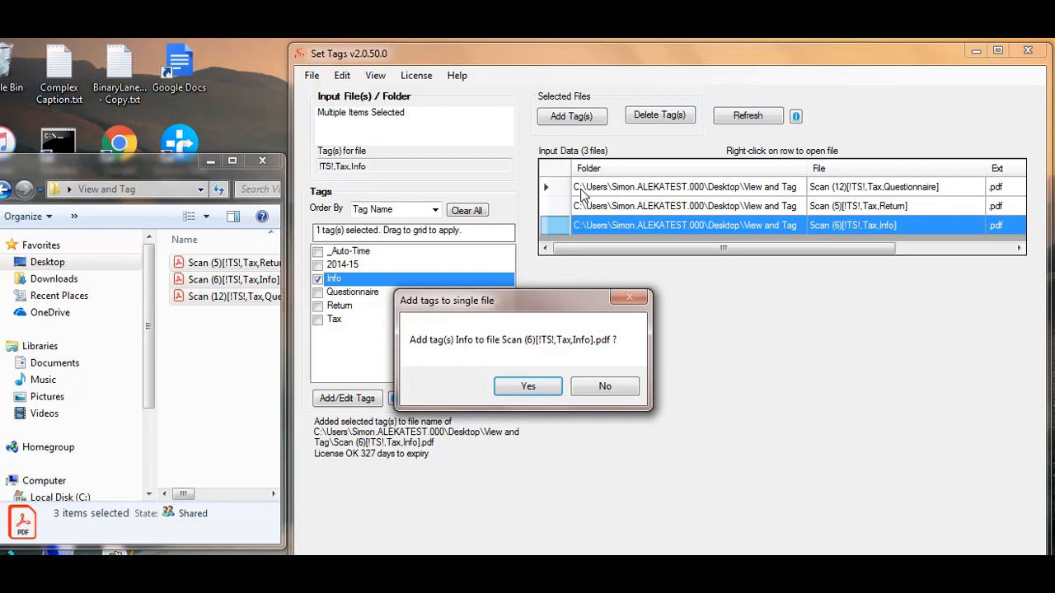
click(607, 390)
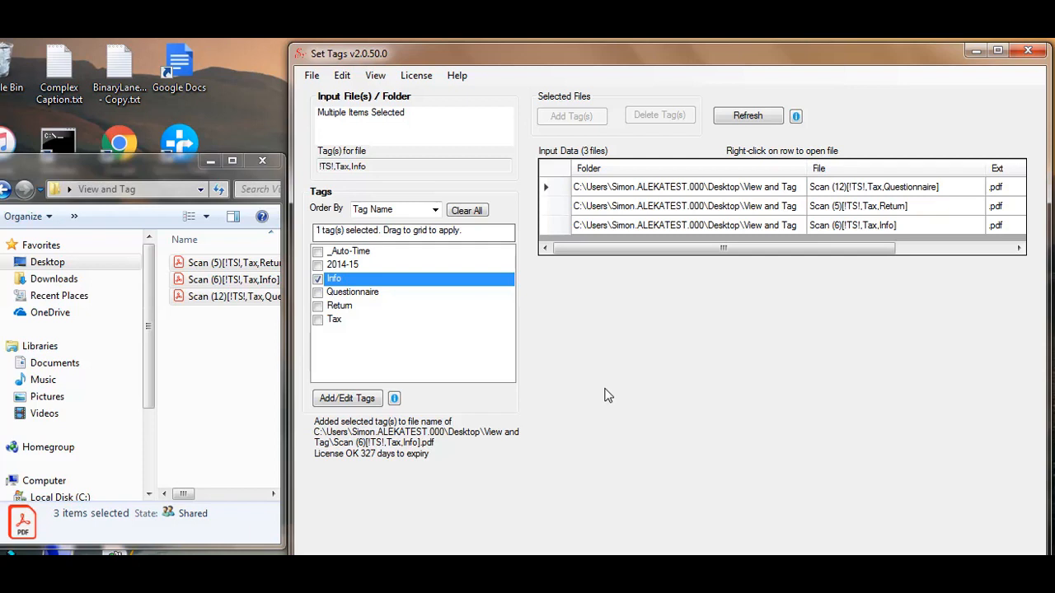
click(319, 280)
Rename the Questionnaire tag to "Addvantage Questionnaire" in both the tag list and the tagged files
click(347, 403)
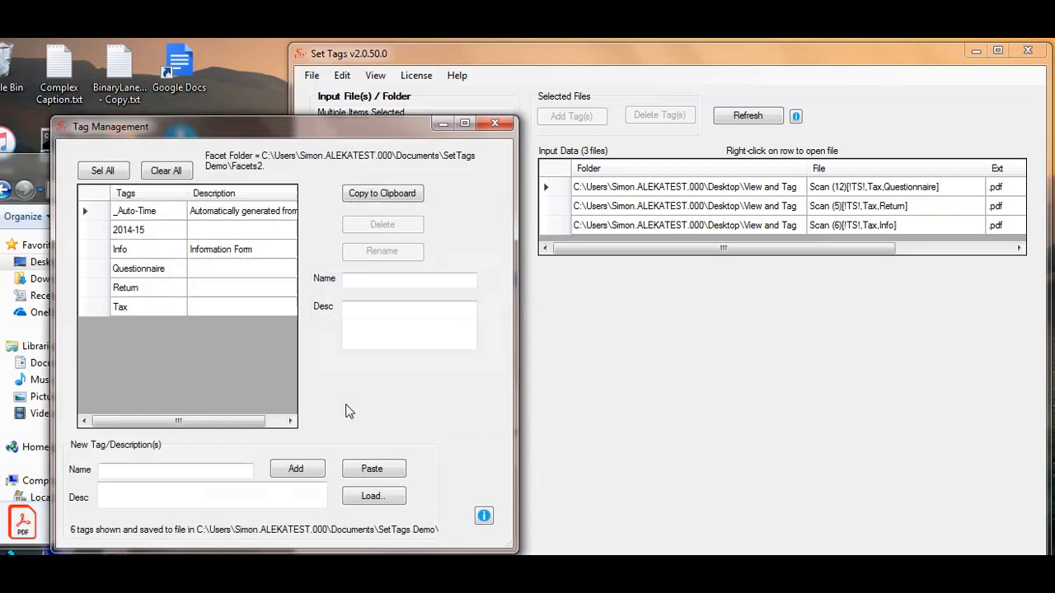
click(98, 271)
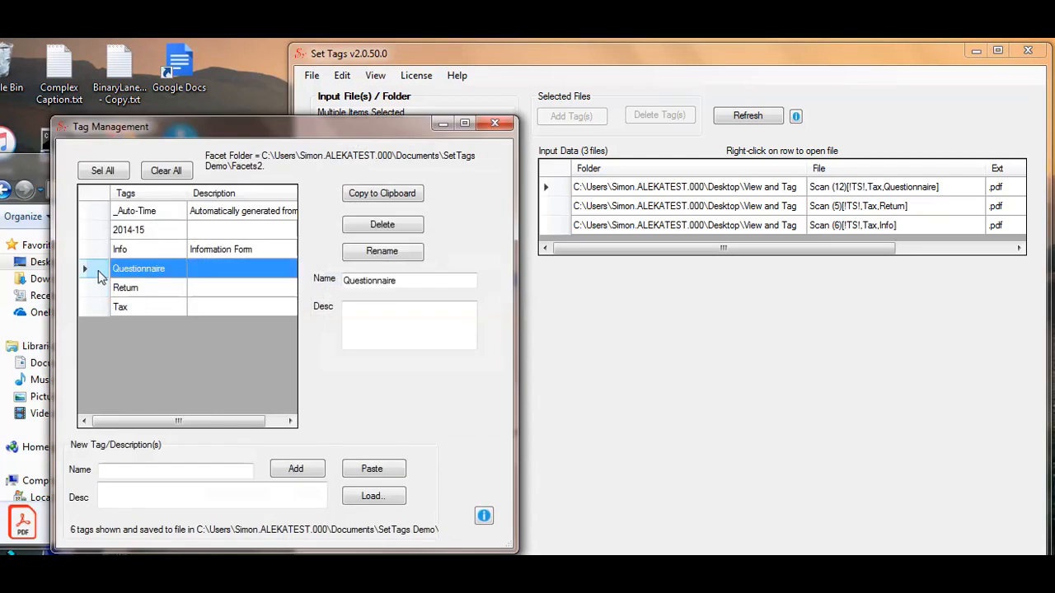
click(345, 280)
text(Add)
text(vantyage)
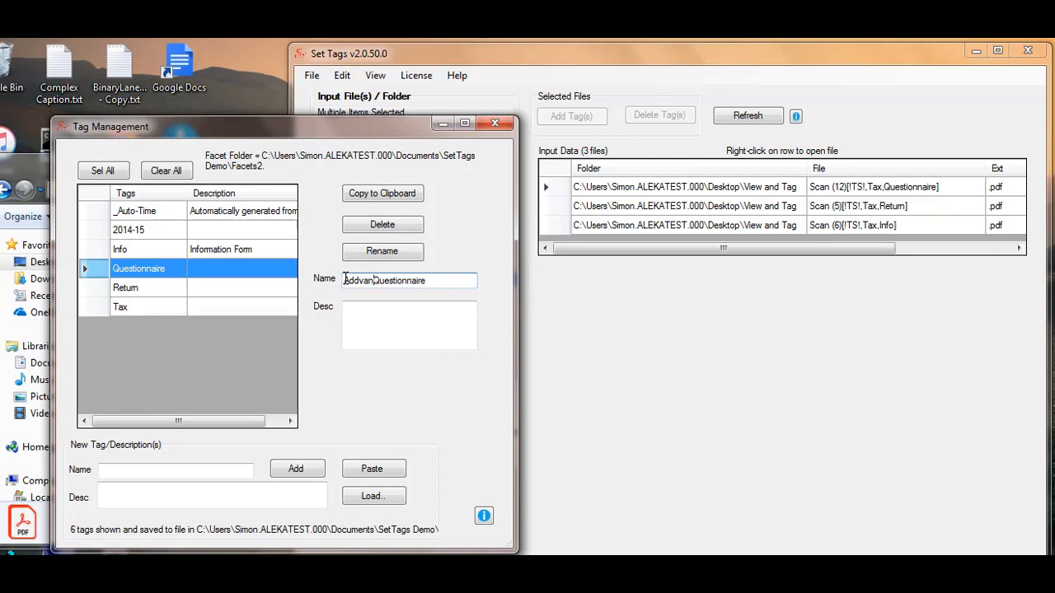
key(BackSpace)
key(BackSpace)
key(BackSpace)
key(BackSpace)
text(age)
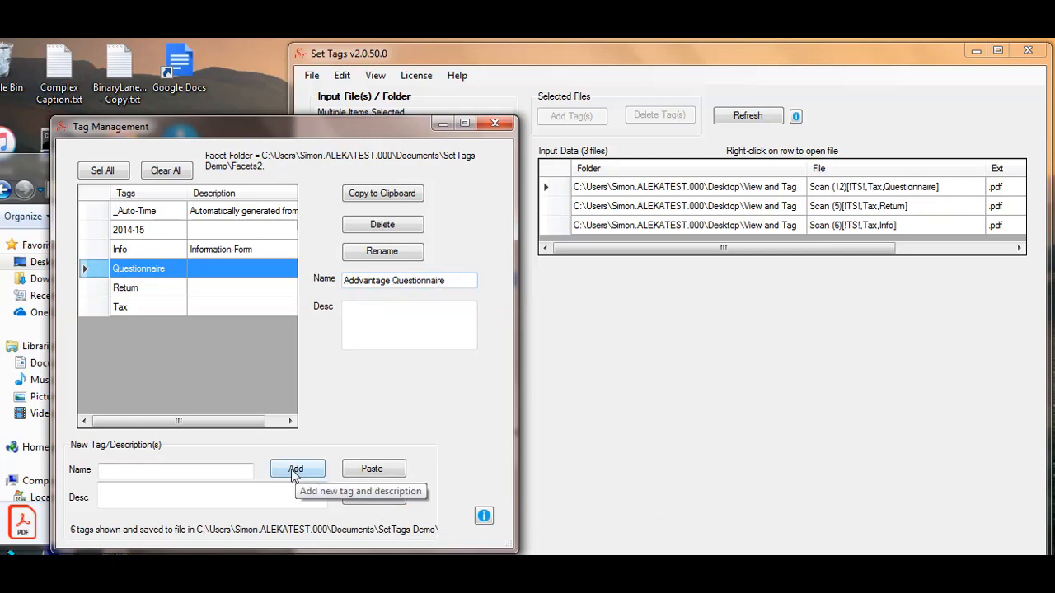
click(382, 252)
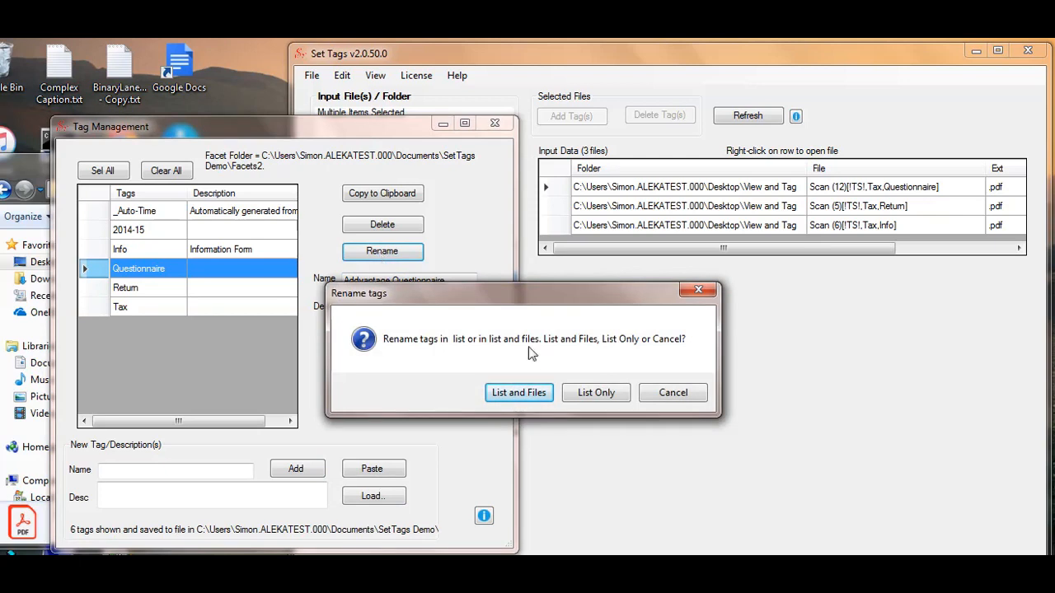
click(517, 393)
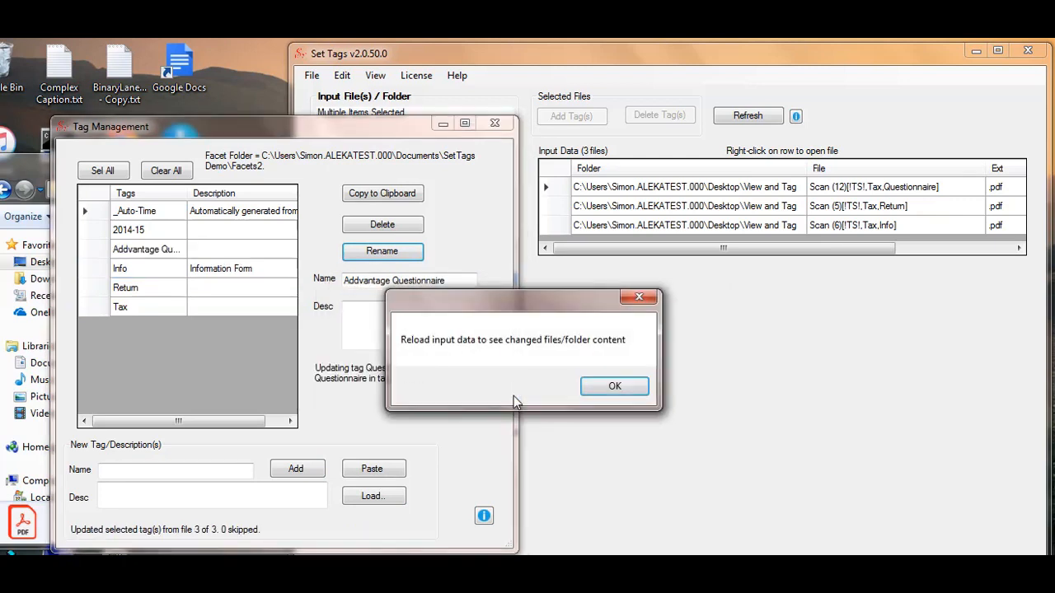
click(593, 397)
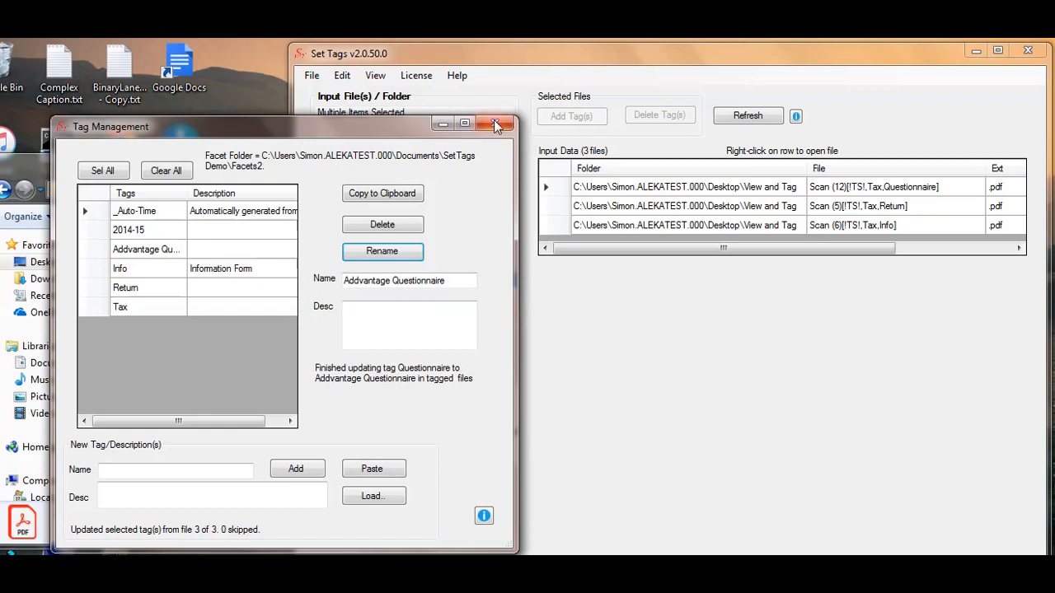
click(494, 123)
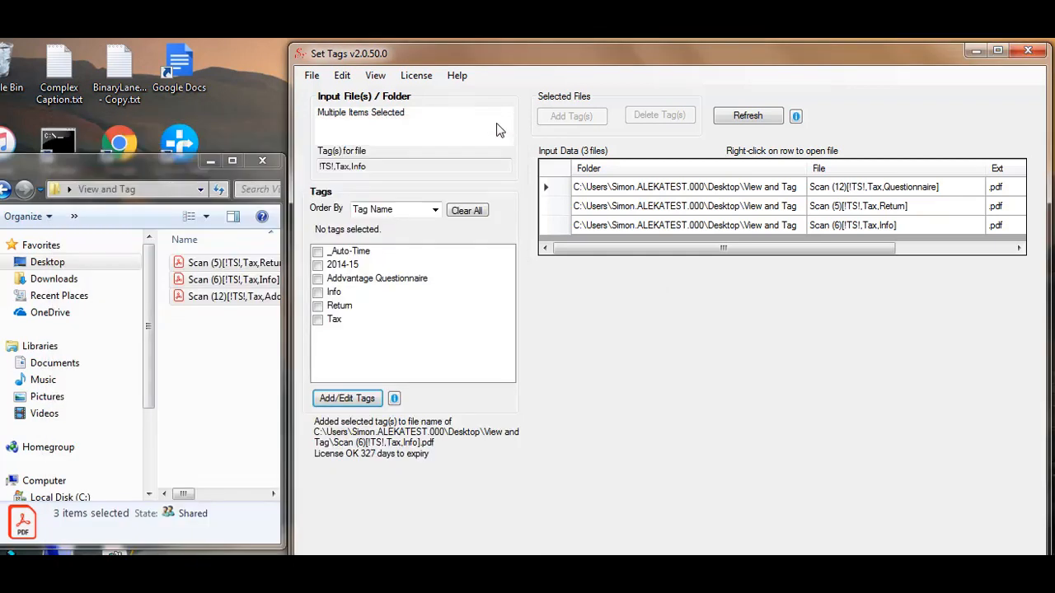
Reload the three scanned PDFs from the View and Tag folder as input data and close the folder window
click(180, 353)
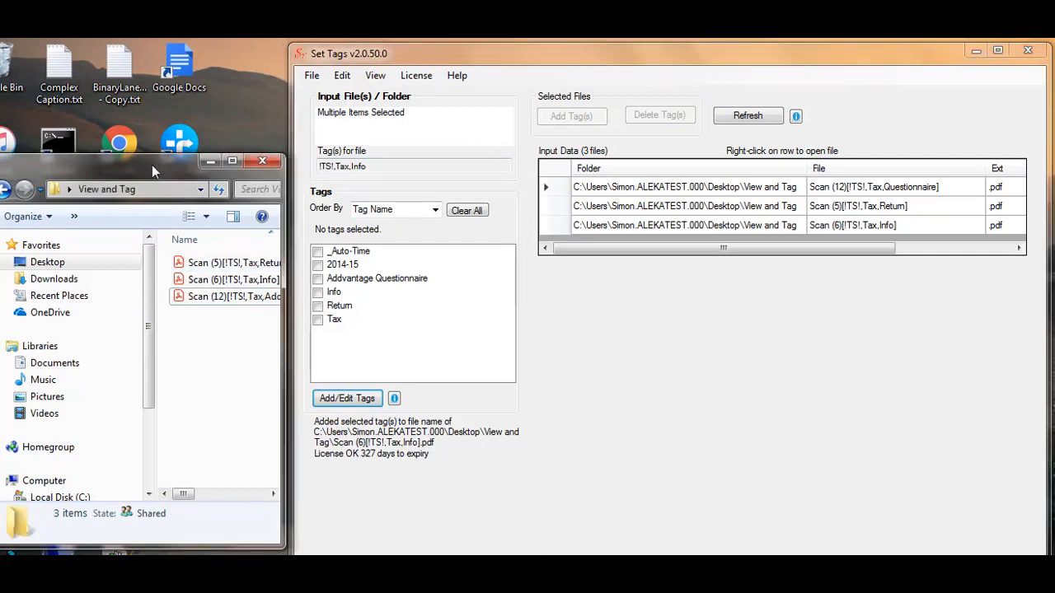
drag(285, 219, 453, 222)
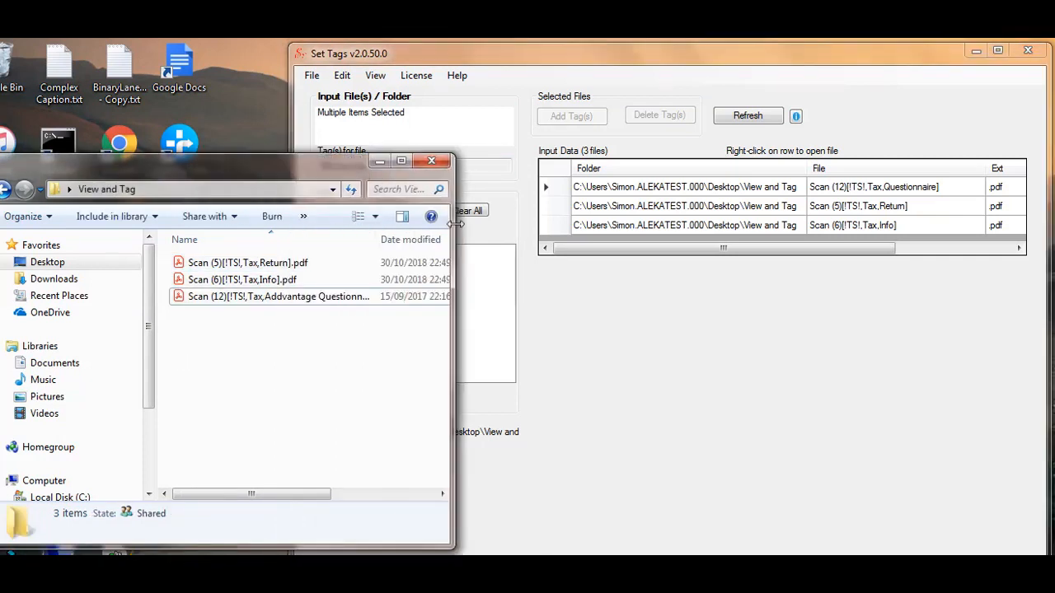
click(181, 262)
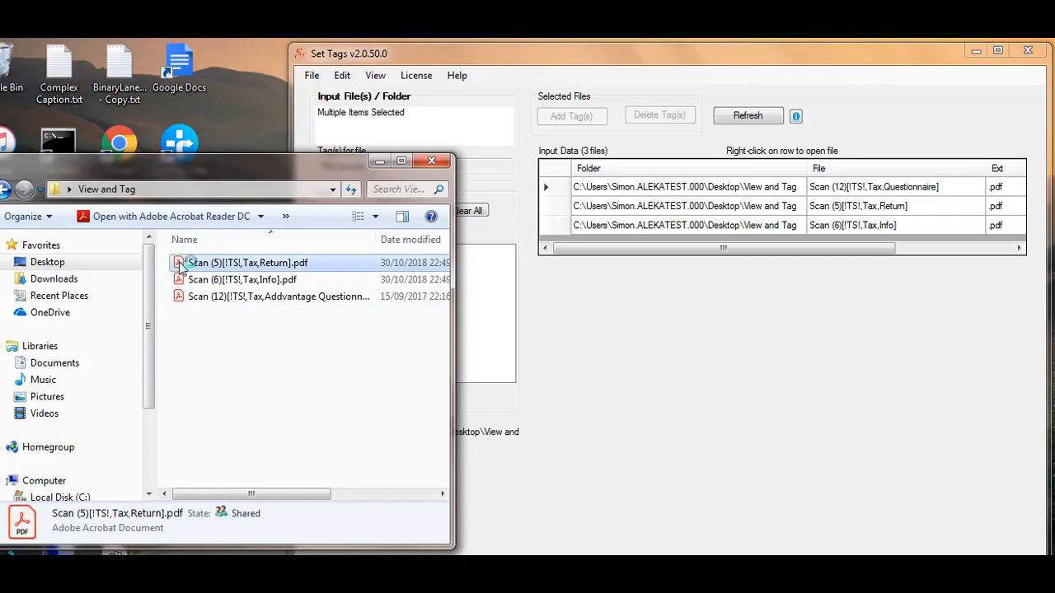
shift+click(181, 298)
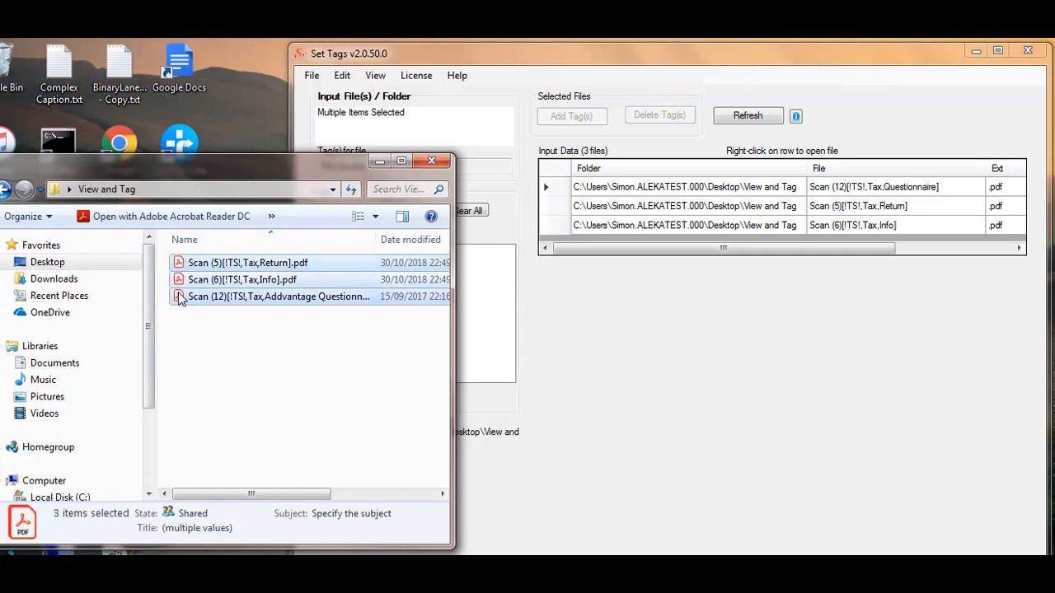
drag(180, 299, 358, 140)
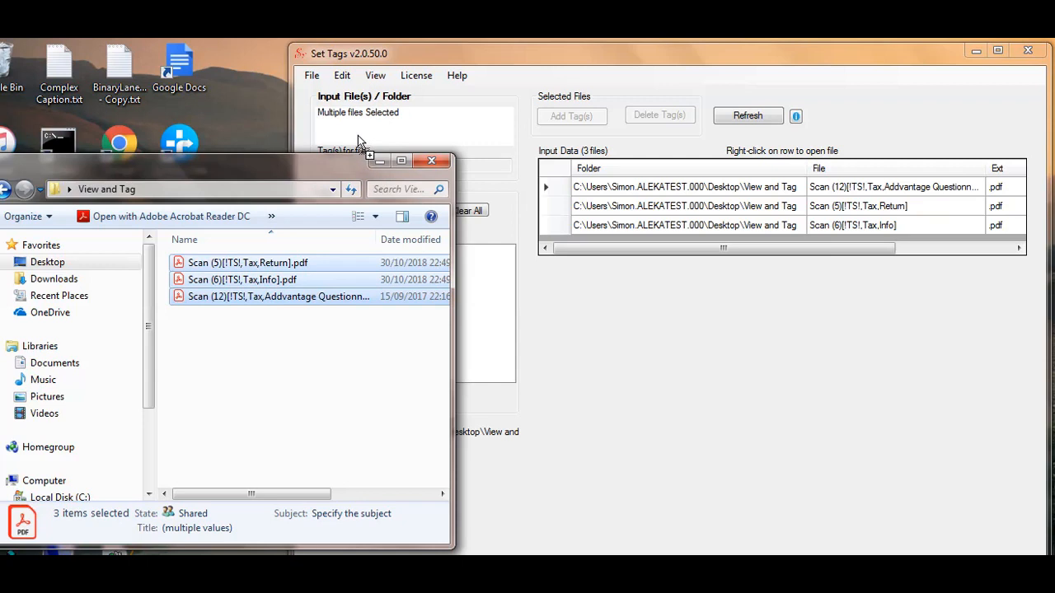
click(434, 160)
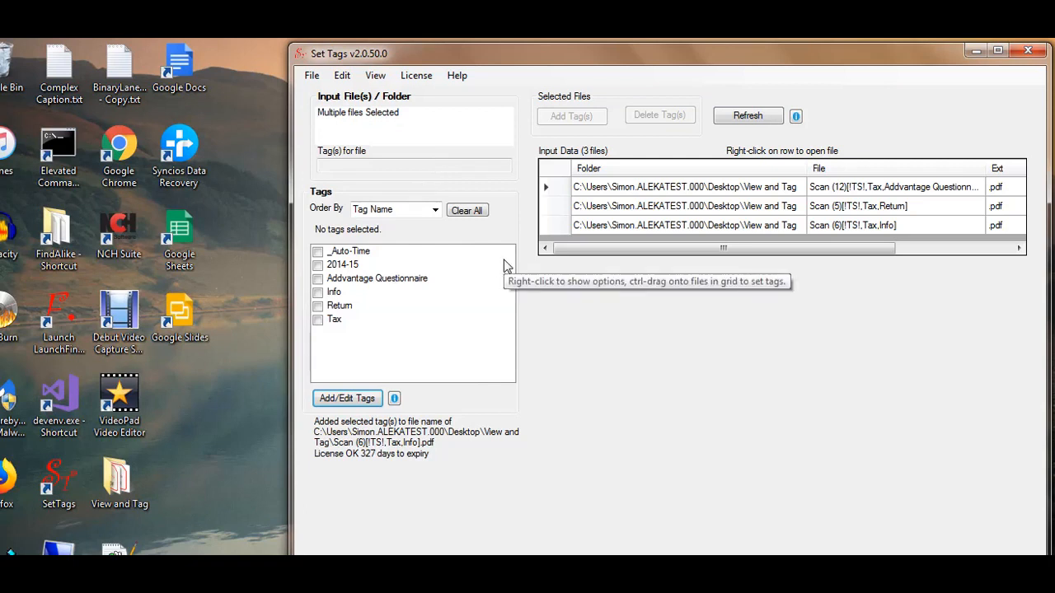
Delete the Tax tag from the input data files only
click(321, 323)
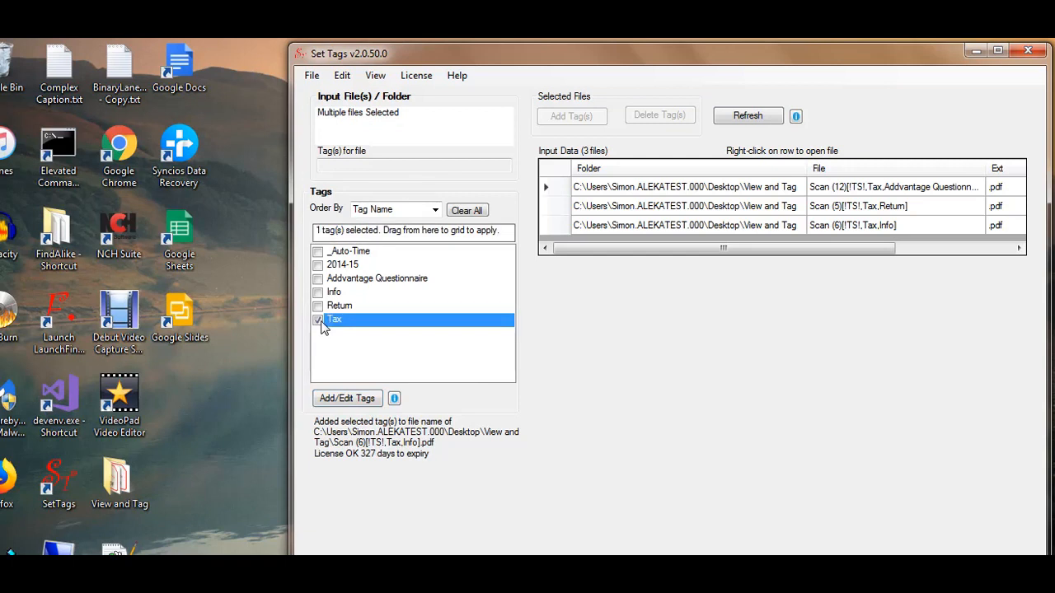
right_click(378, 327)
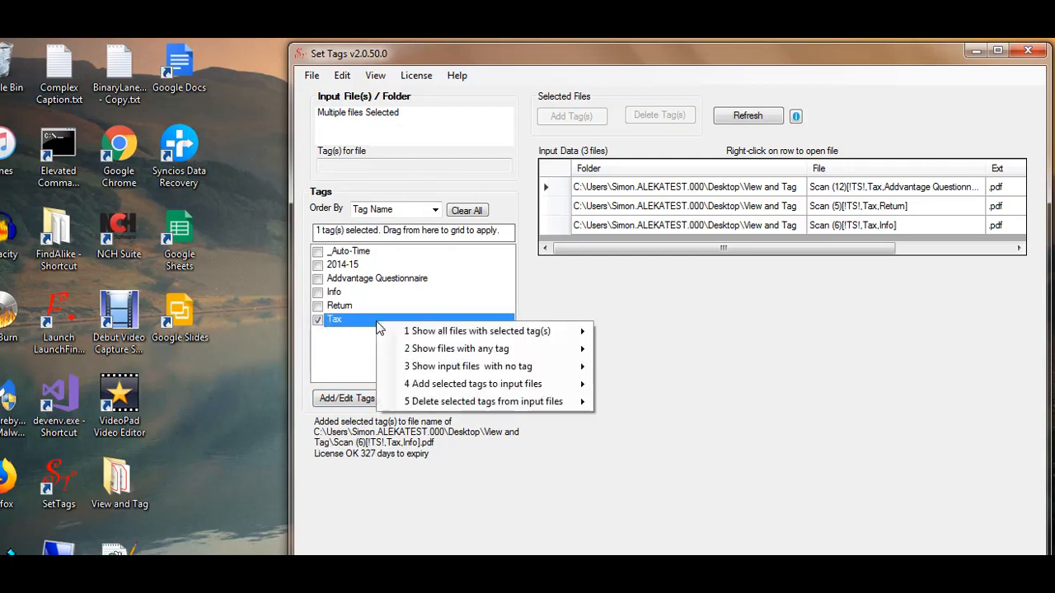
click(439, 403)
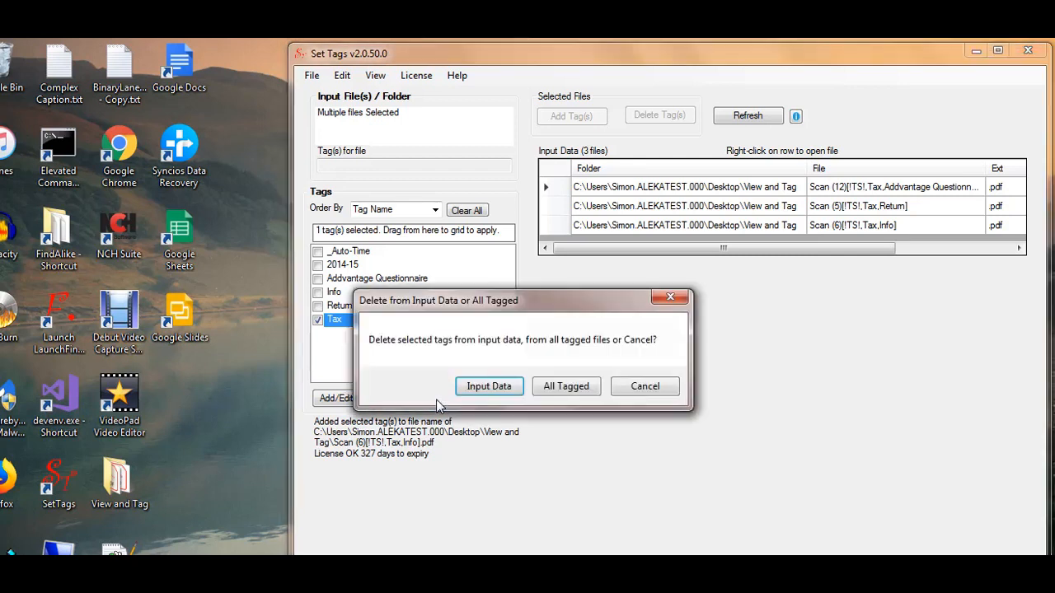
click(489, 387)
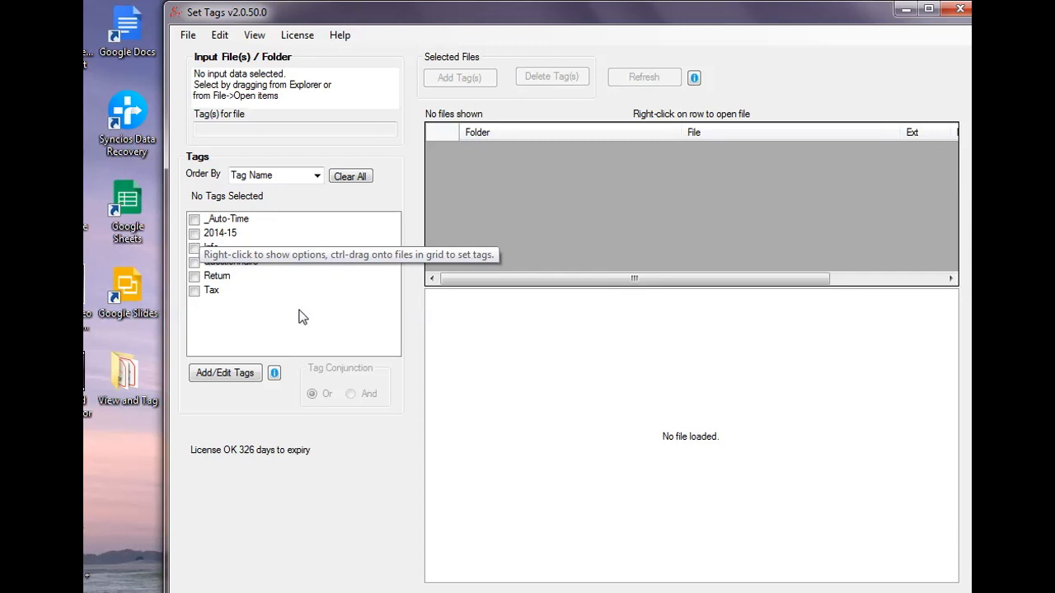
List all files that carry the Tax tag
click(197, 294)
click(195, 292)
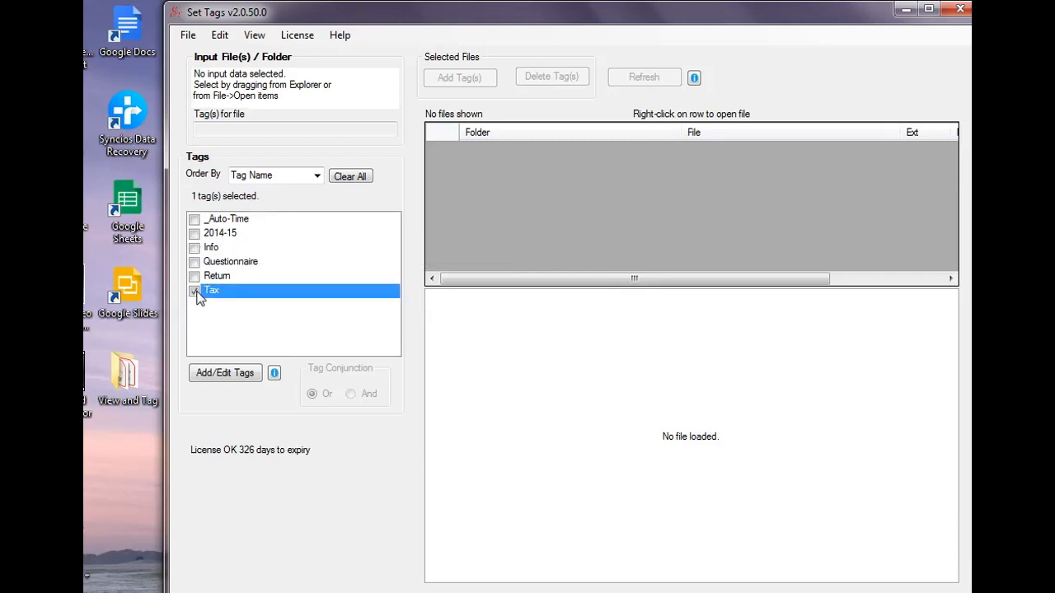
right_click(308, 246)
click(359, 260)
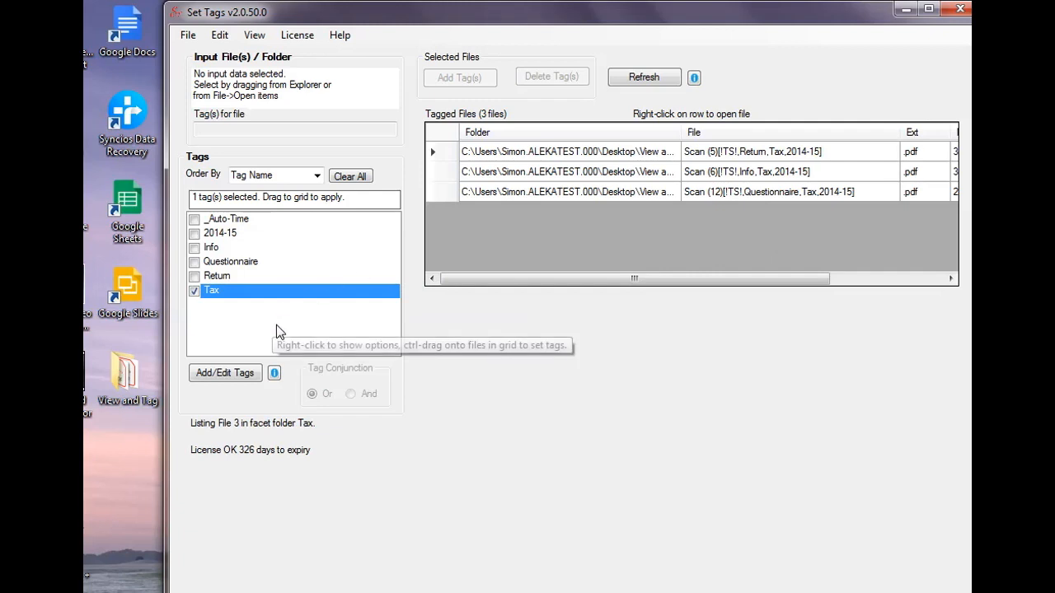
List the files that carry both the Questionnaire and Tax tags, using the And conjunction
click(195, 263)
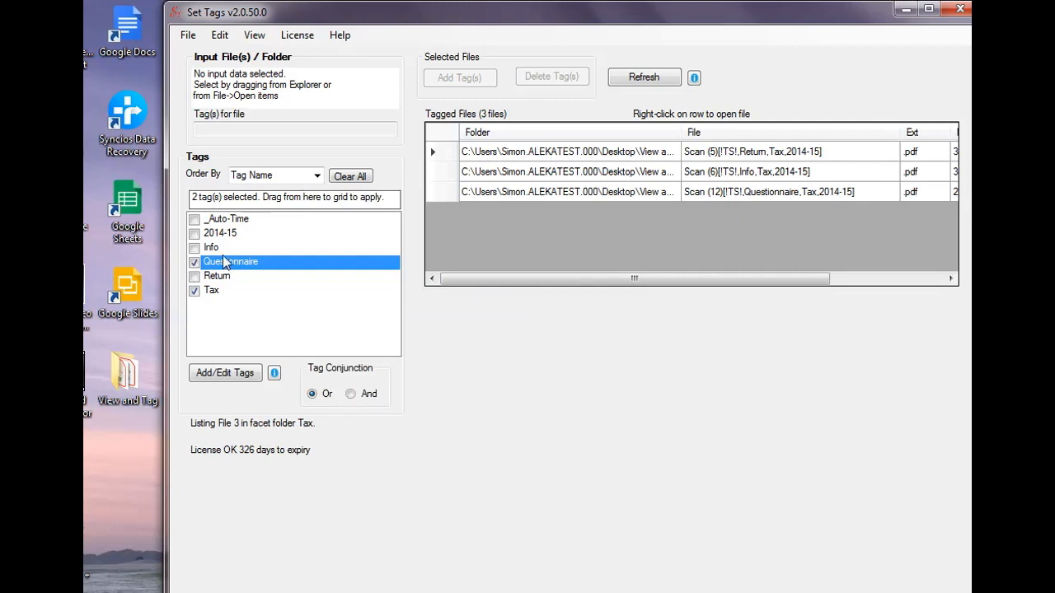
click(350, 395)
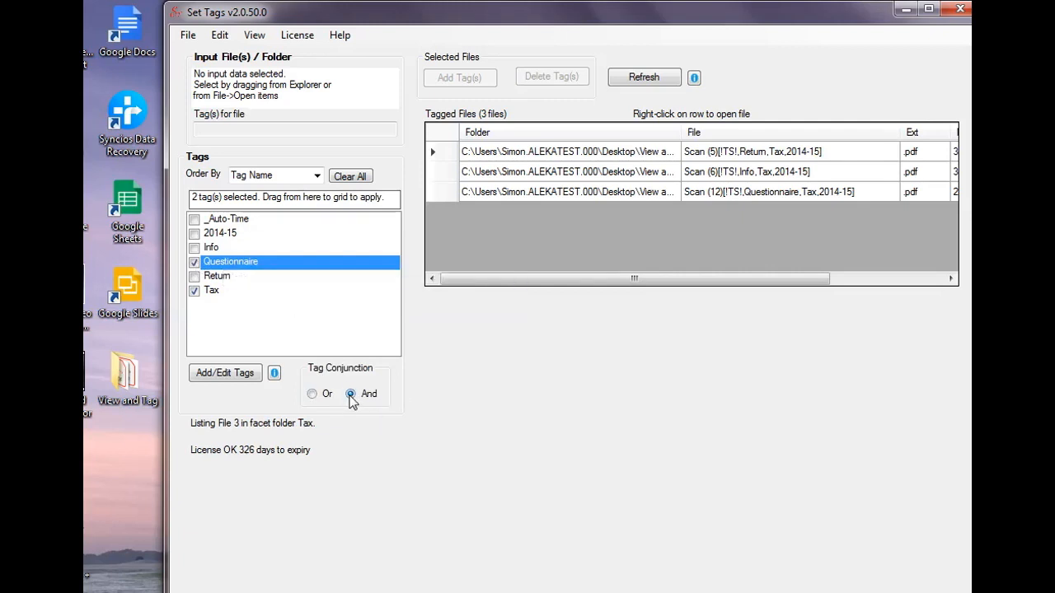
right_click(355, 239)
click(414, 246)
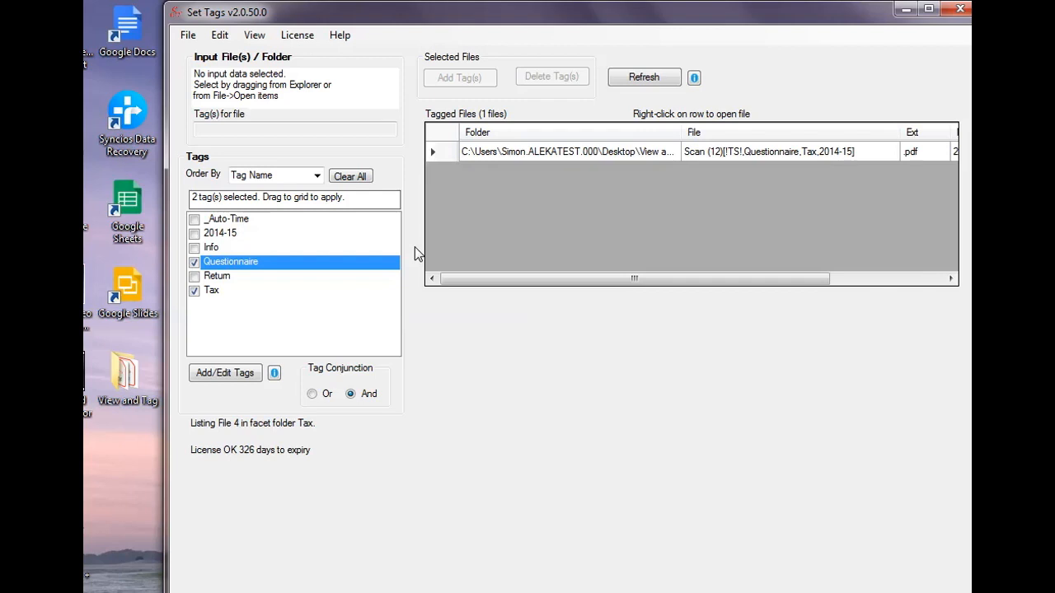
List the files that carry either the Questionnaire or Return tag, using the Or conjunction and leaving Tax out
click(312, 394)
click(194, 291)
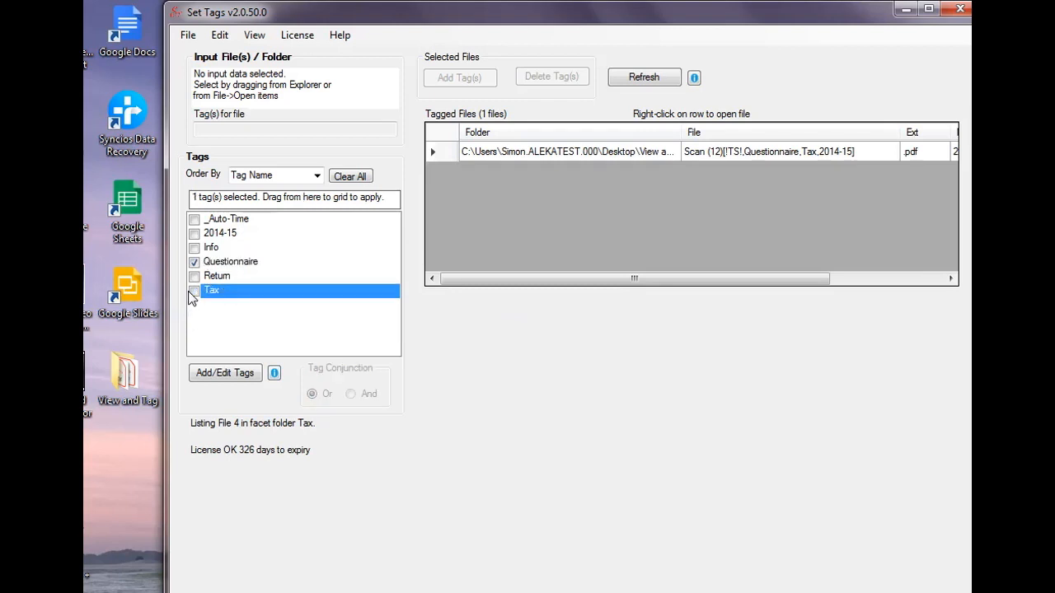
click(193, 277)
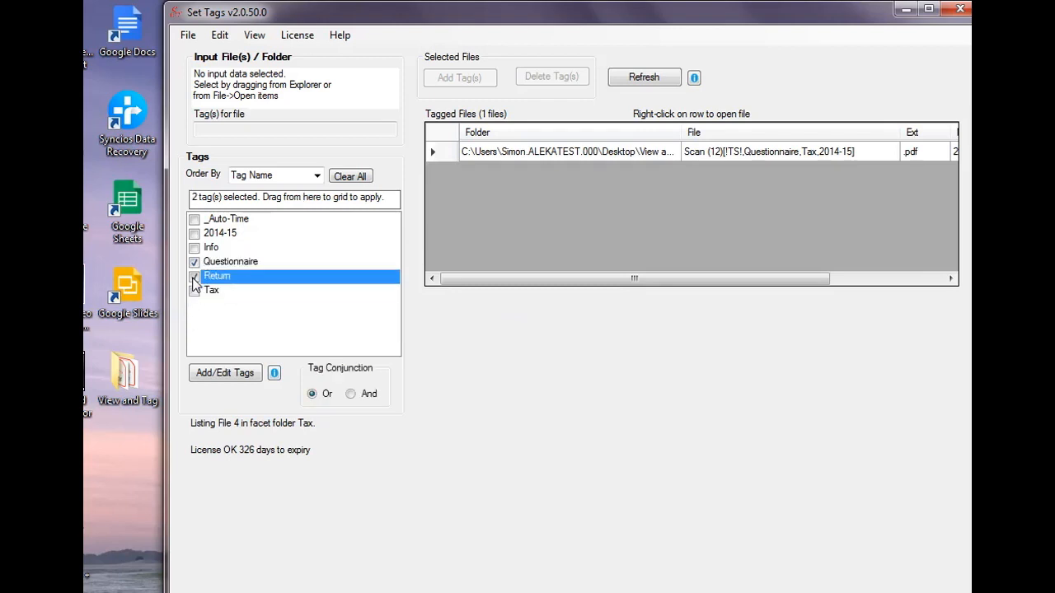
right_click(341, 231)
click(379, 242)
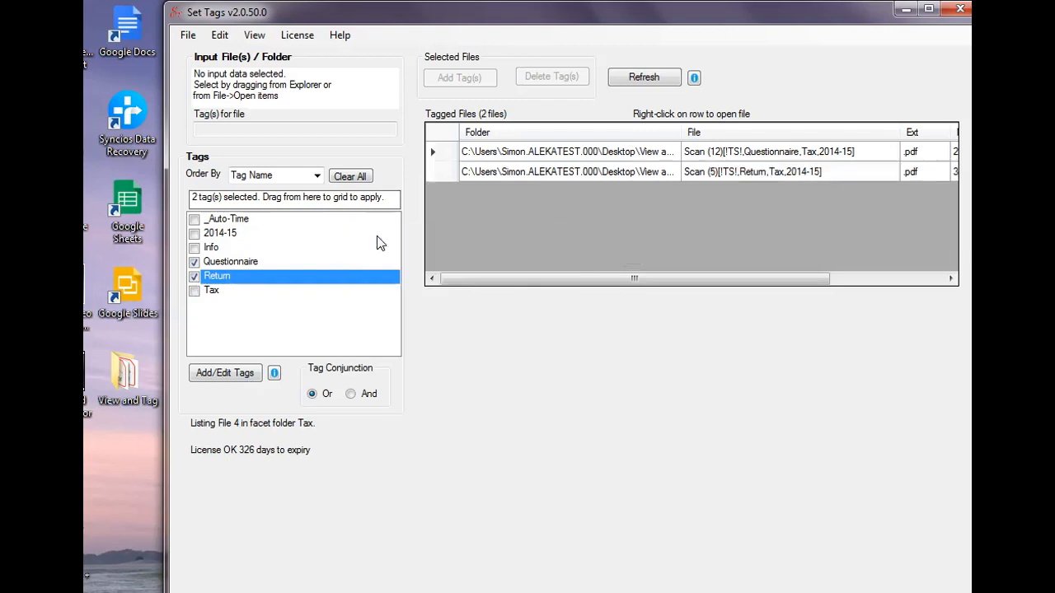